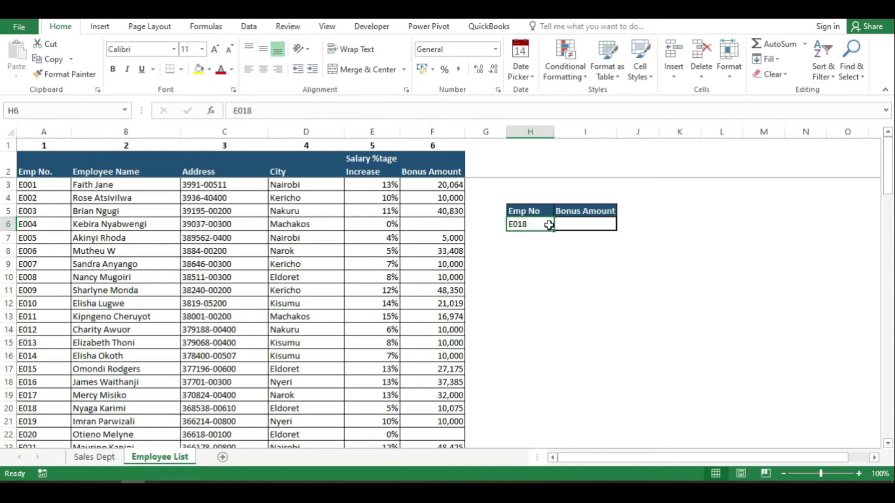
# - Start a VLOOKUP formula in the Bonus Amount cell I6, using the employee number in H6 as the lookup value
pyautogui.click(582, 221)
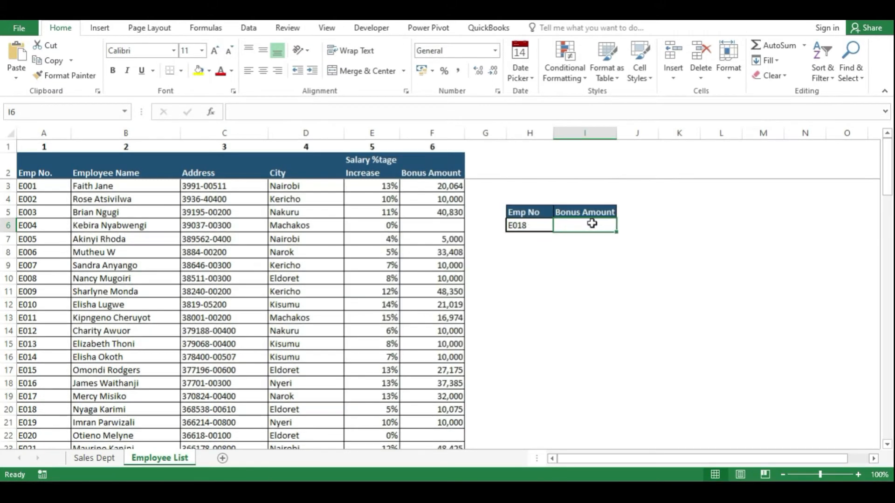
pyautogui.write('=v')
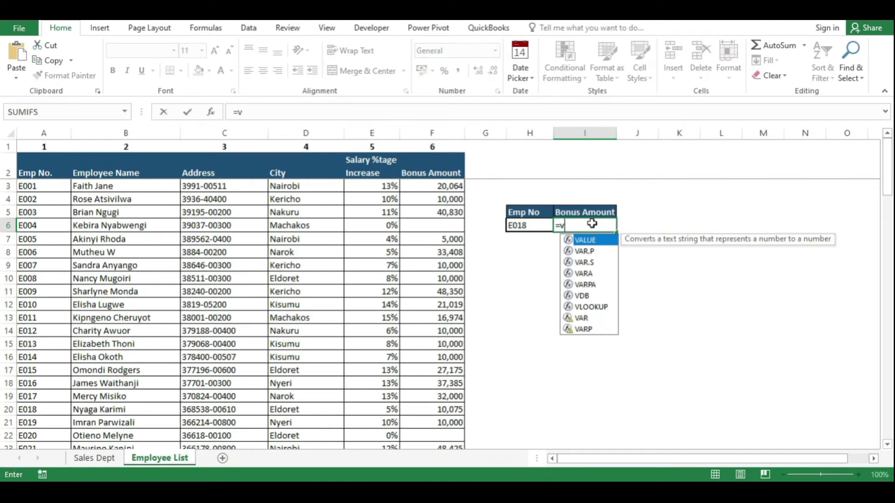
pyautogui.write('looku')
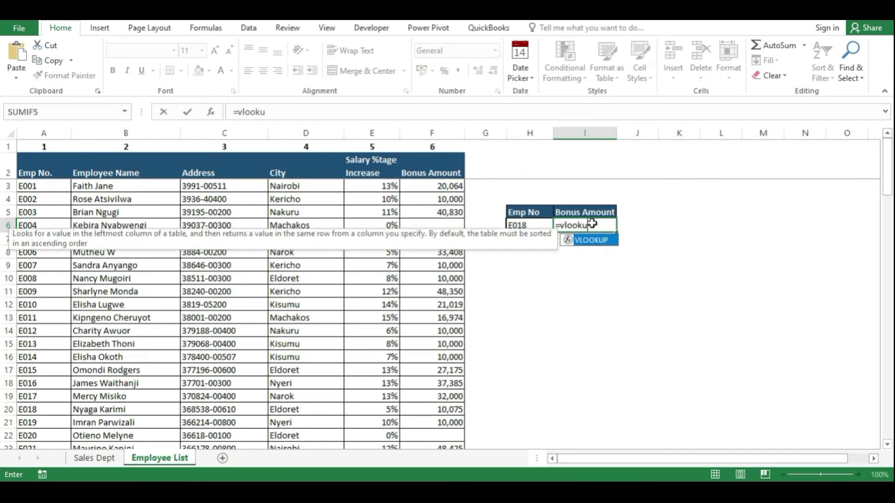
pyautogui.write('p')
pyautogui.press('Tab')
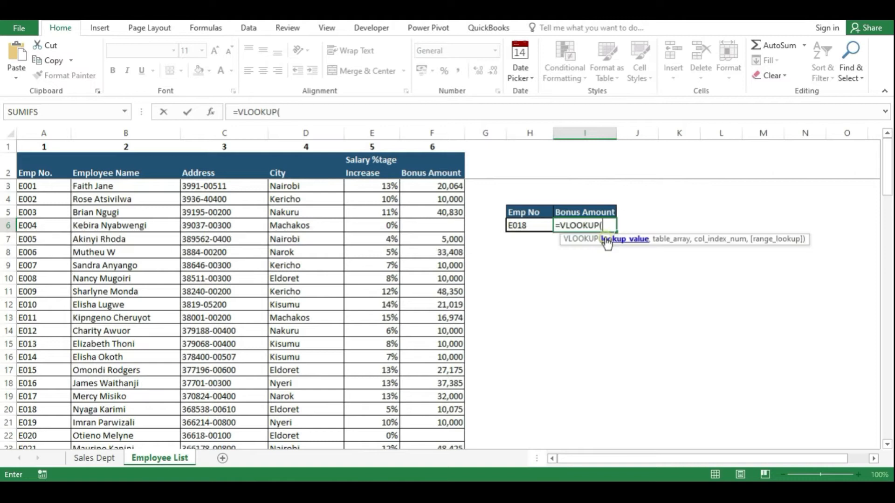
pyautogui.click(289, 118)
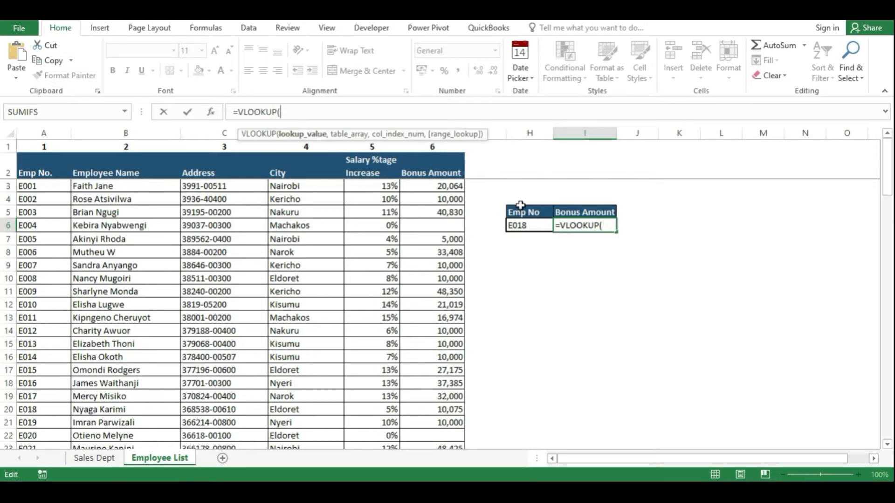
pyautogui.click(518, 225)
pyautogui.write(',')
# - Complete the I6 formula with table array A3:F106, column index 6 and exact match FALSE
pyautogui.moveTo(28, 186); pyautogui.dragTo(421, 187)
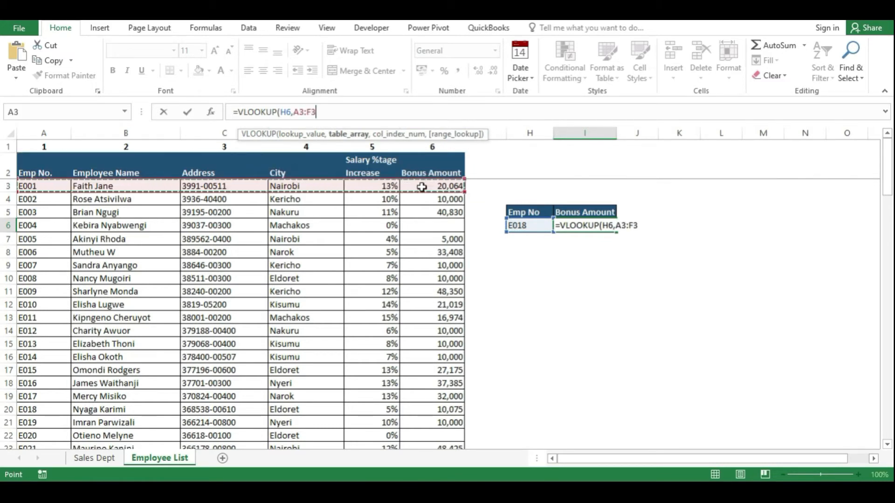
pyautogui.hotkey('ctrl', 'shift', 'Down')
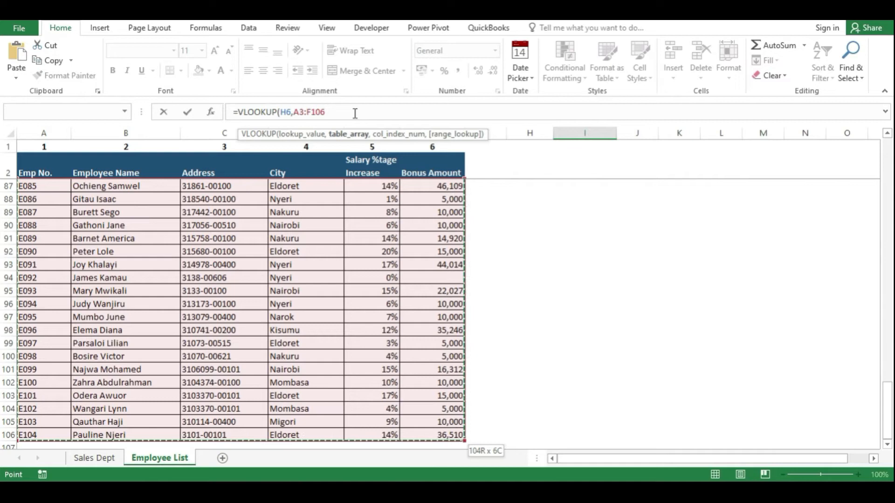
pyautogui.write(',')
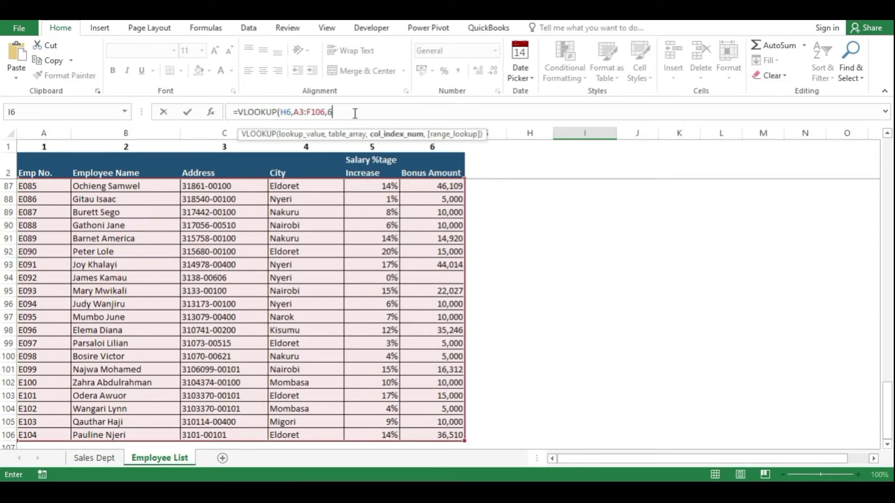
pyautogui.write('6,')
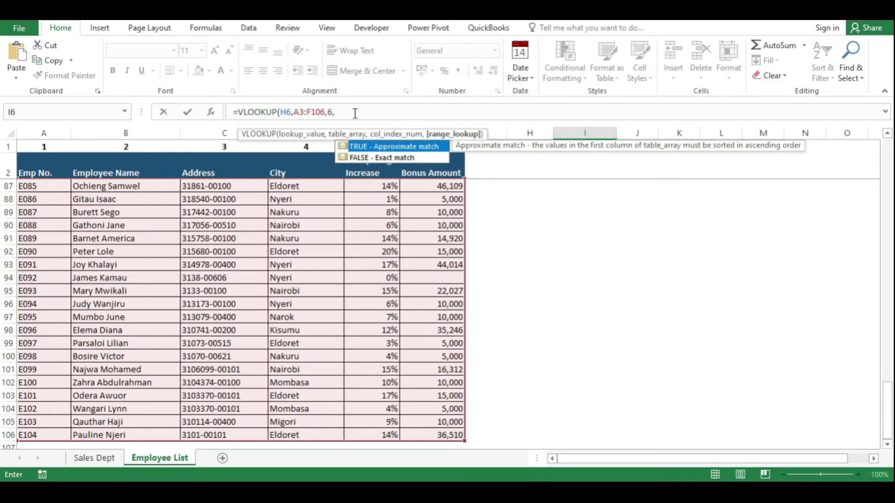
pyautogui.click(387, 158)
pyautogui.doubleClick(386, 157)
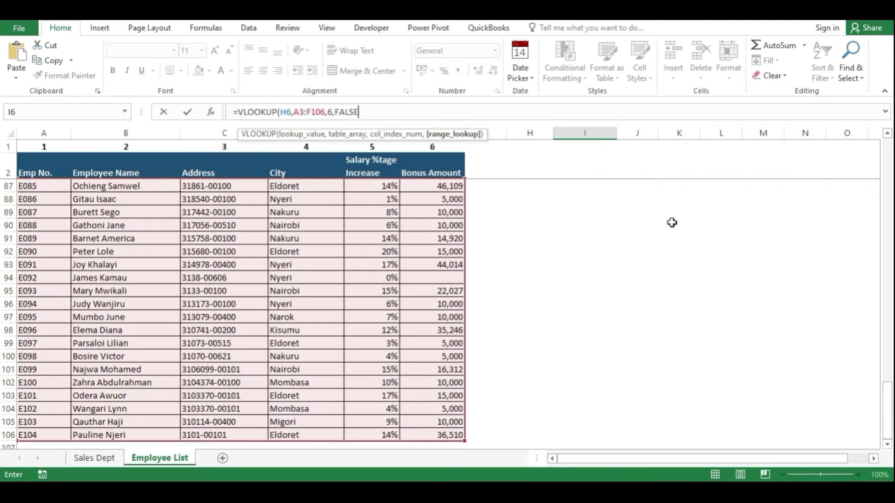
pyautogui.press('Return')
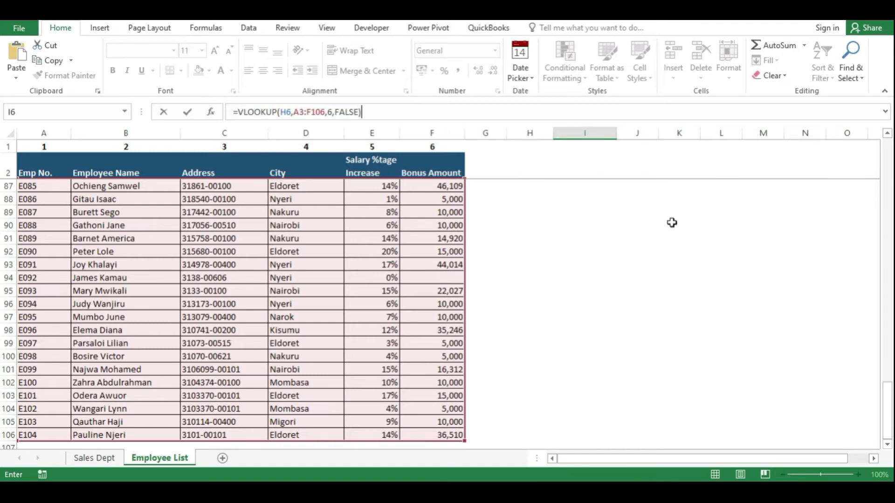
pyautogui.scroll(-2, 672, 222)
pyautogui.scroll(4, 672, 222)
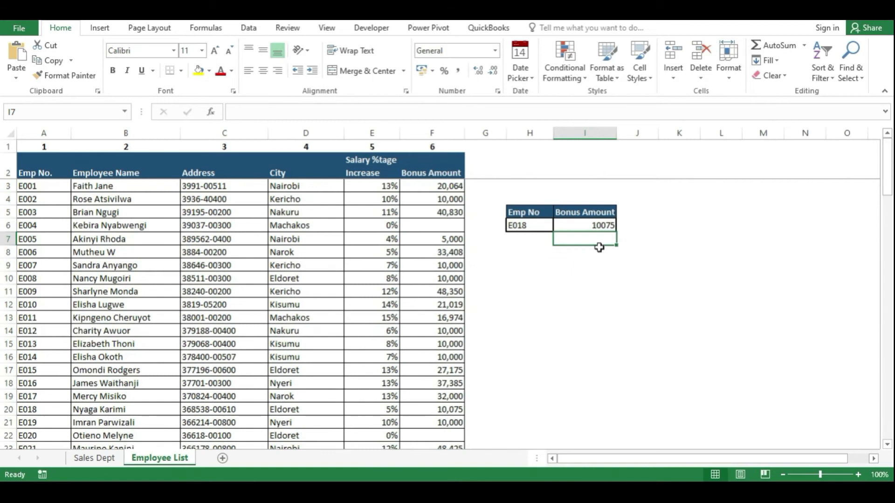
# - Compare the VLOOKUP result in I6 with the bonus amount listed for employee E018 in row 20
pyautogui.click(592, 222)
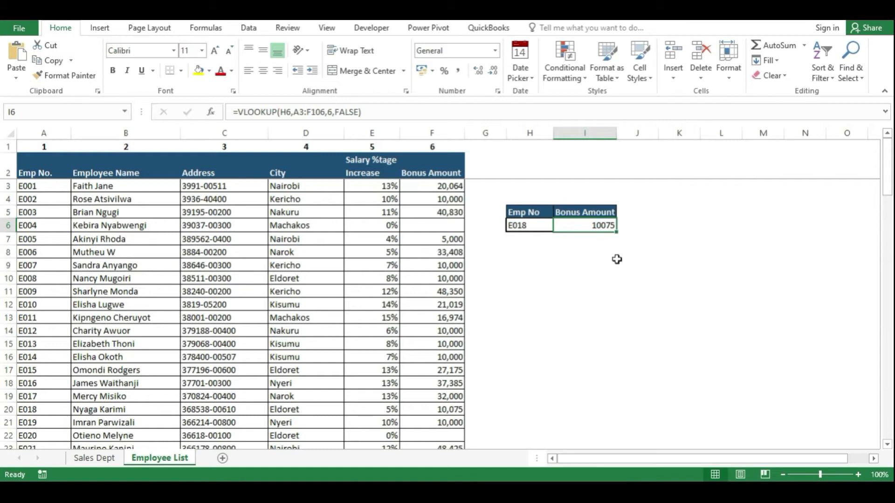
pyautogui.click(4, 409)
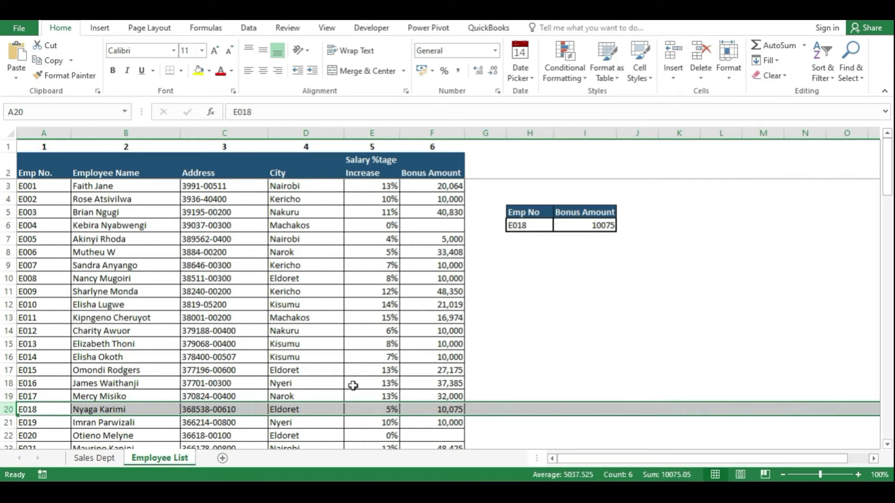
pyautogui.click(431, 410)
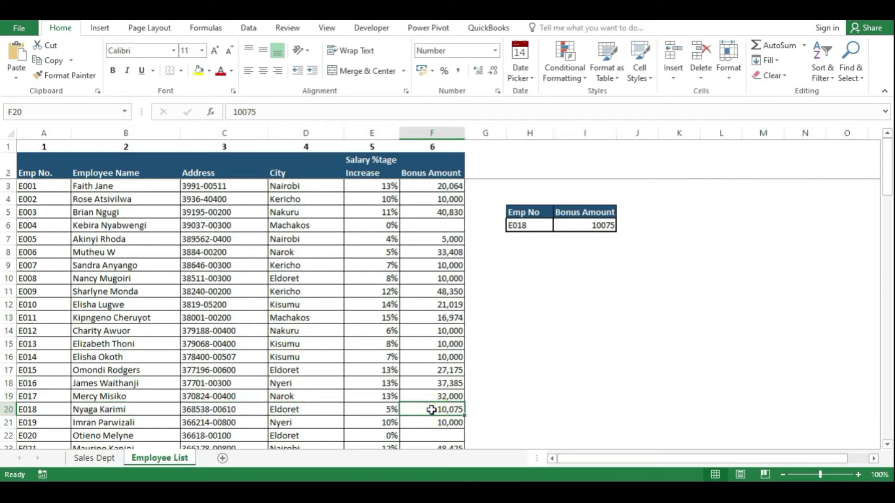
pyautogui.click(604, 225)
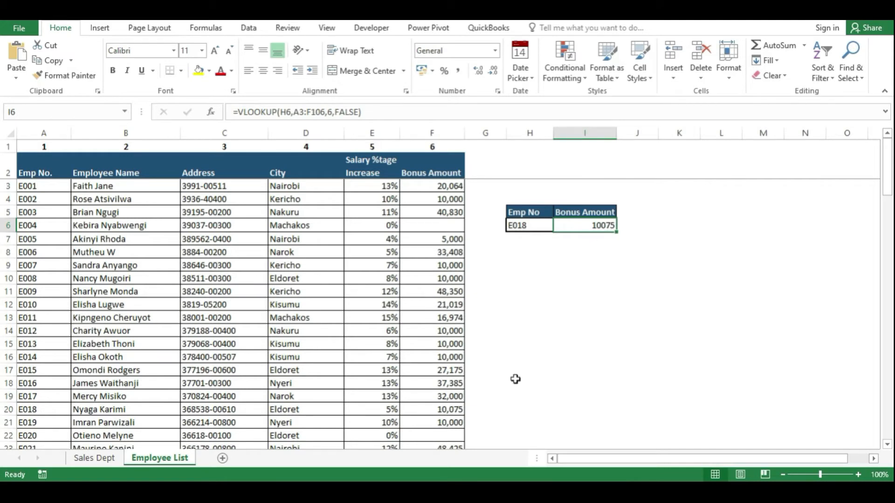
pyautogui.click(455, 412)
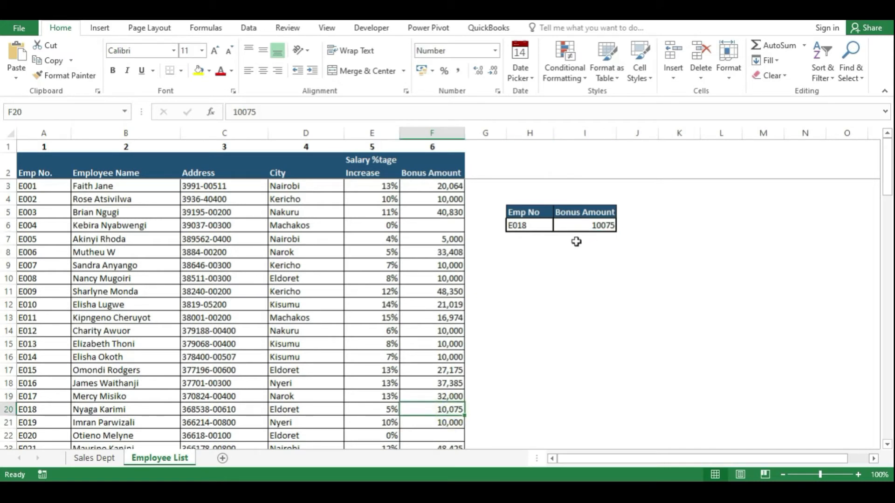
pyautogui.click(581, 226)
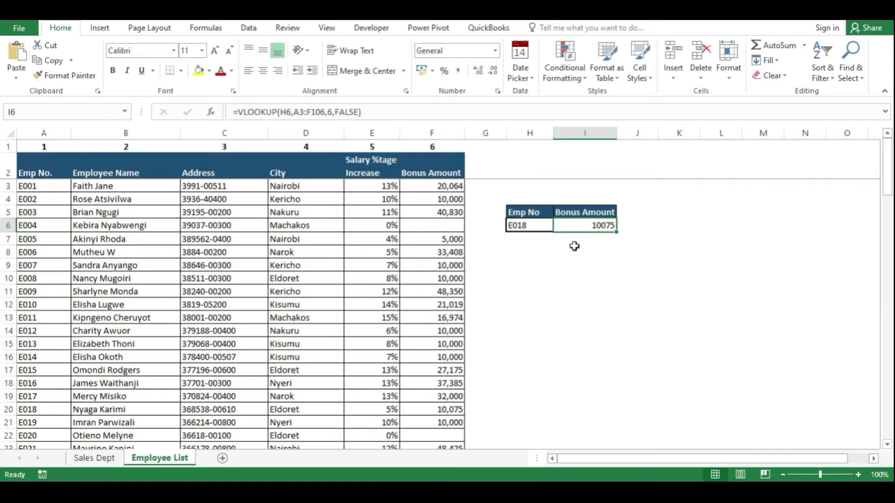
# - Set the lookup employee number in H6 to E005
pyautogui.click(544, 225)
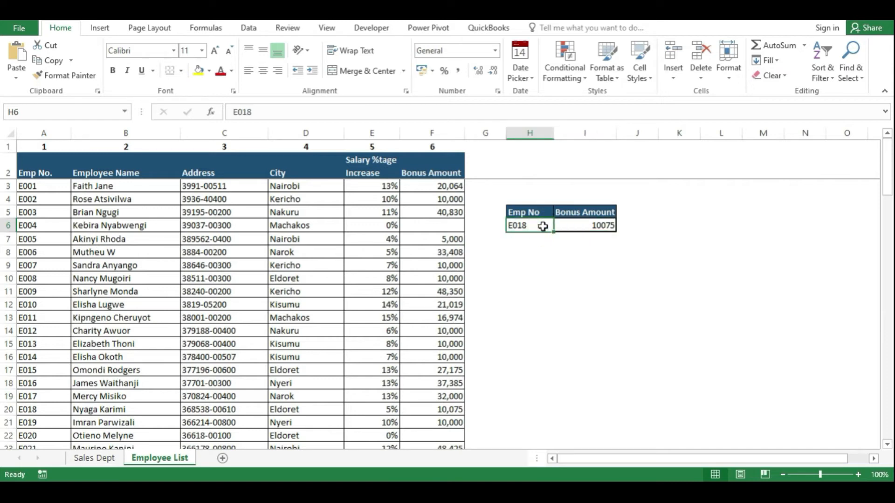
pyautogui.write('E005')
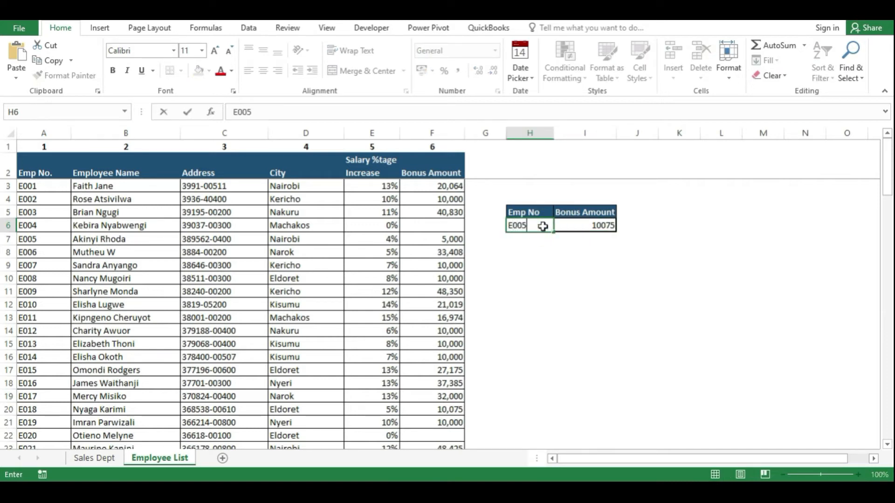
pyautogui.click(571, 255)
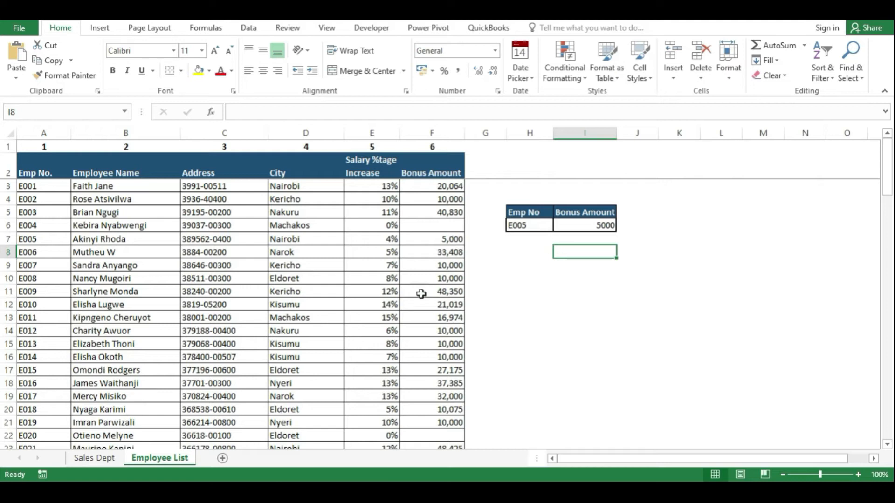
# - Switch to the Sales Dept sheet and examine its department cell and the column headings of its empty table
pyautogui.click(96, 458)
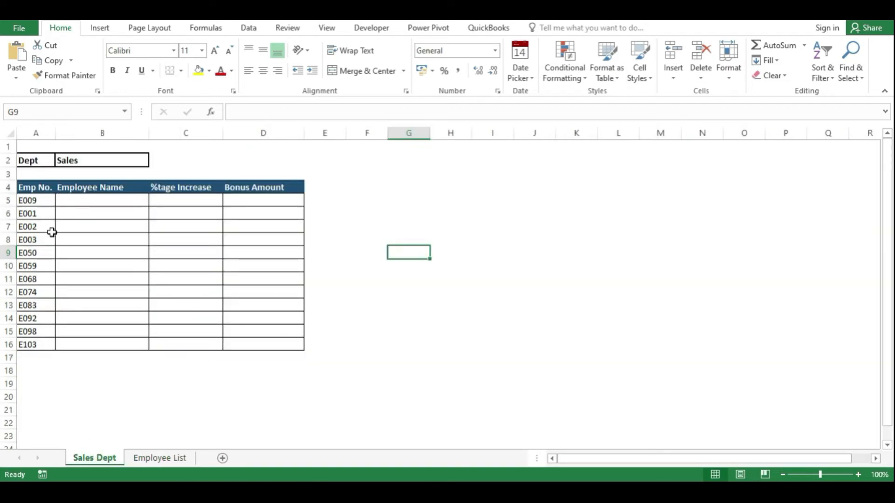
pyautogui.click(81, 160)
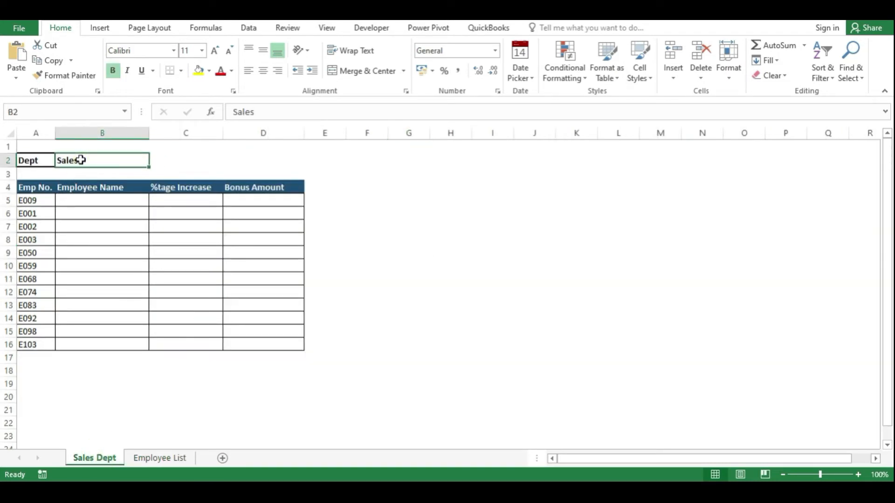
pyautogui.click(78, 189)
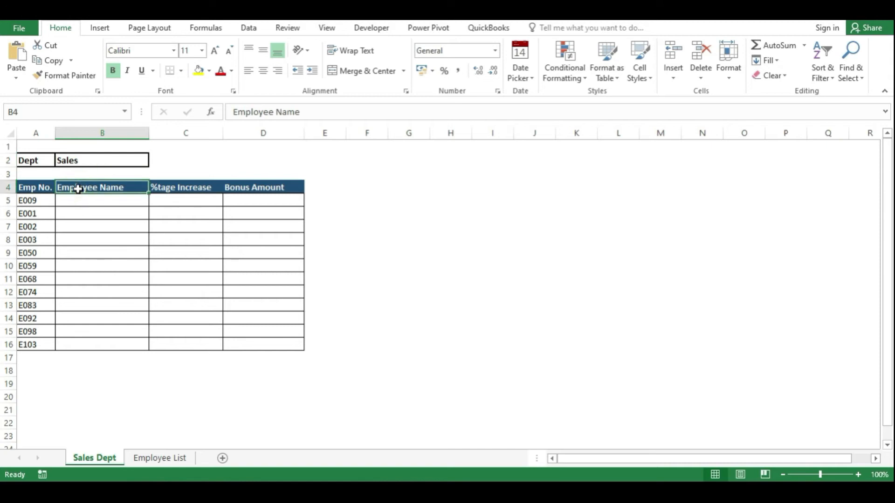
pyautogui.click(175, 189)
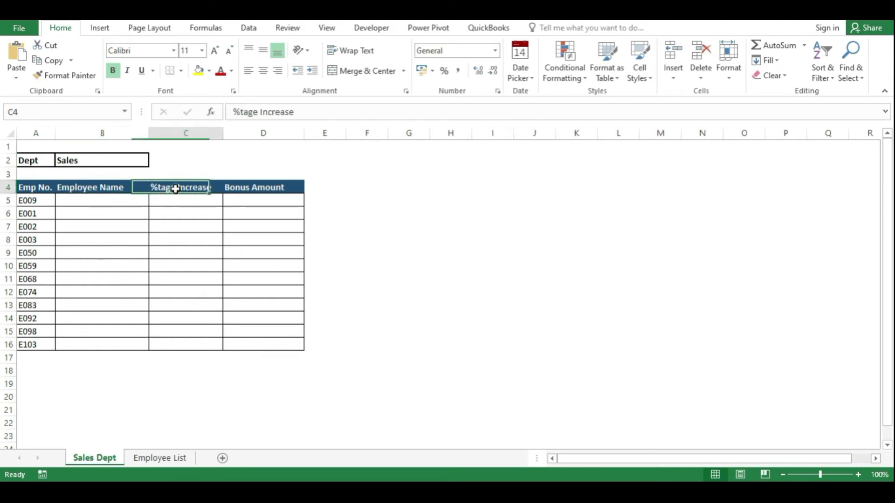
pyautogui.click(251, 187)
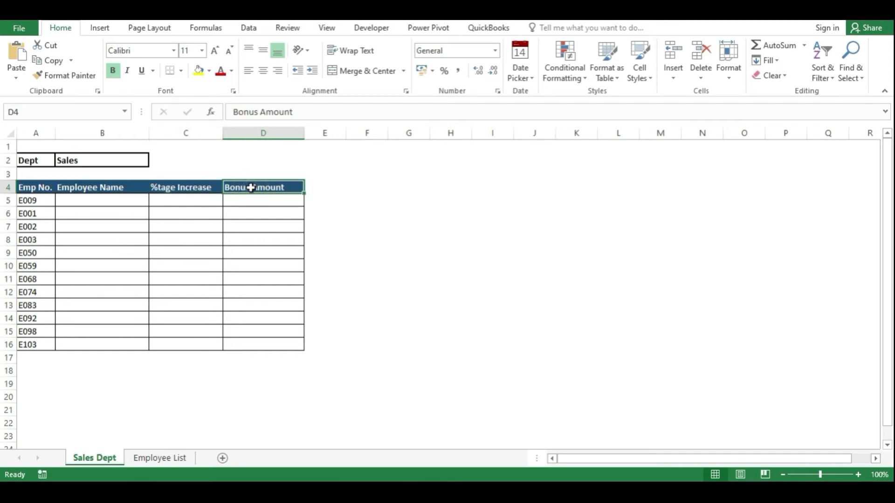
# - Start a VLOOKUP formula in the first Employee Name cell B5, using A5 as the lookup value
pyautogui.click(103, 201)
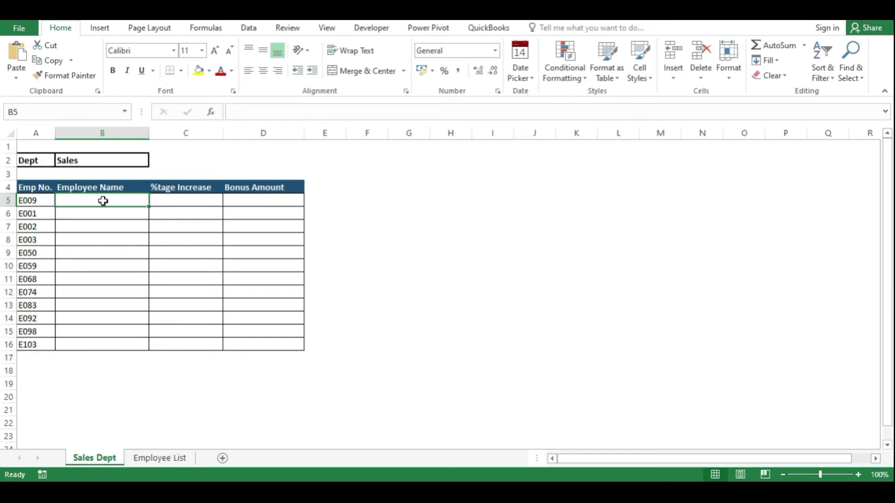
pyautogui.write('=')
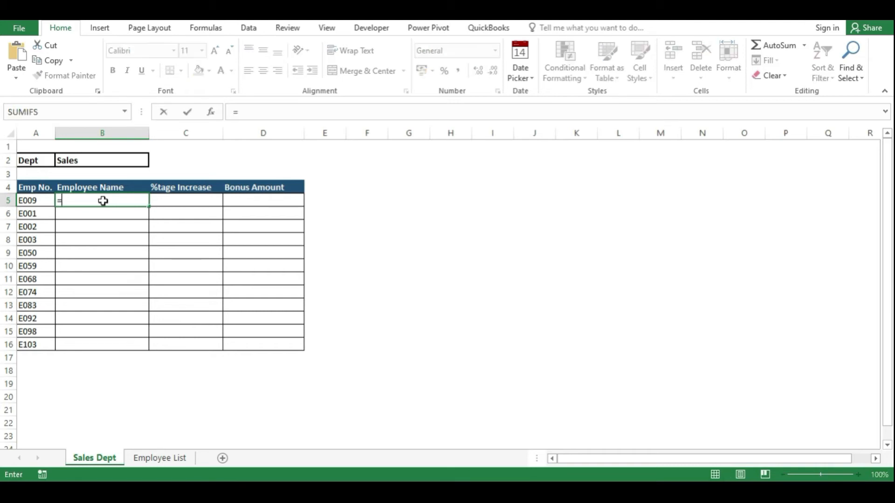
pyautogui.write('vlooku')
pyautogui.press('Tab')
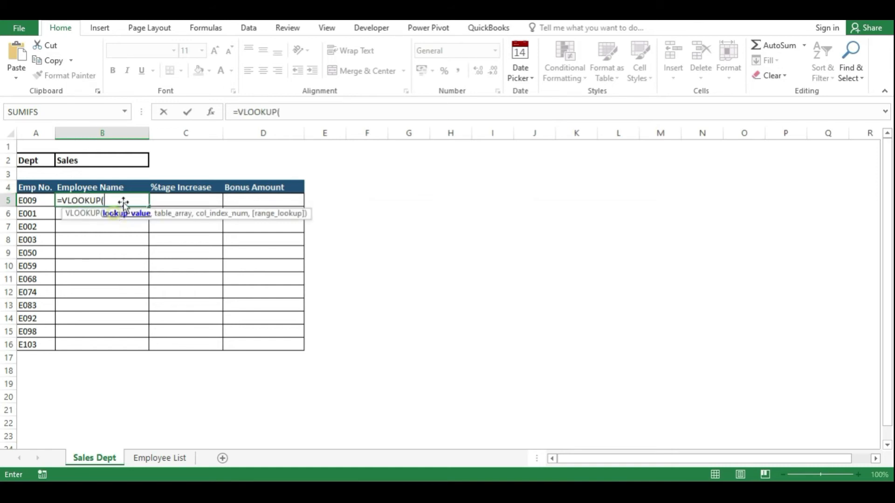
pyautogui.click(294, 114)
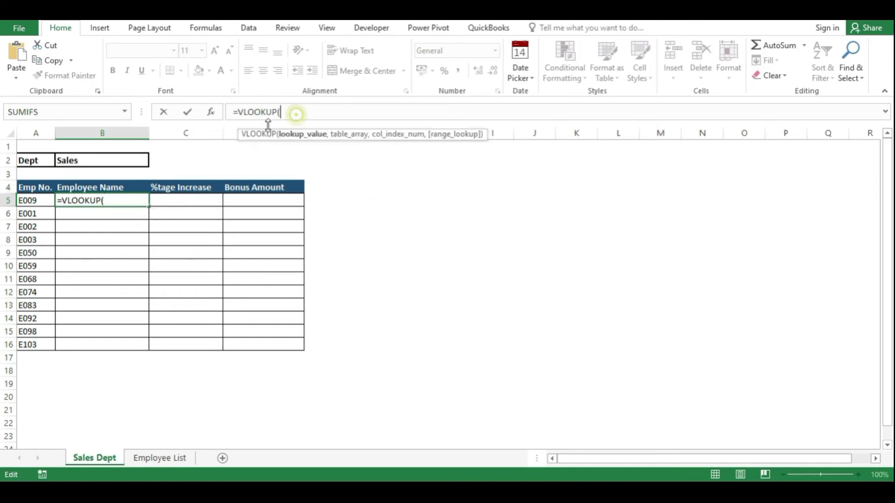
pyautogui.click(29, 202)
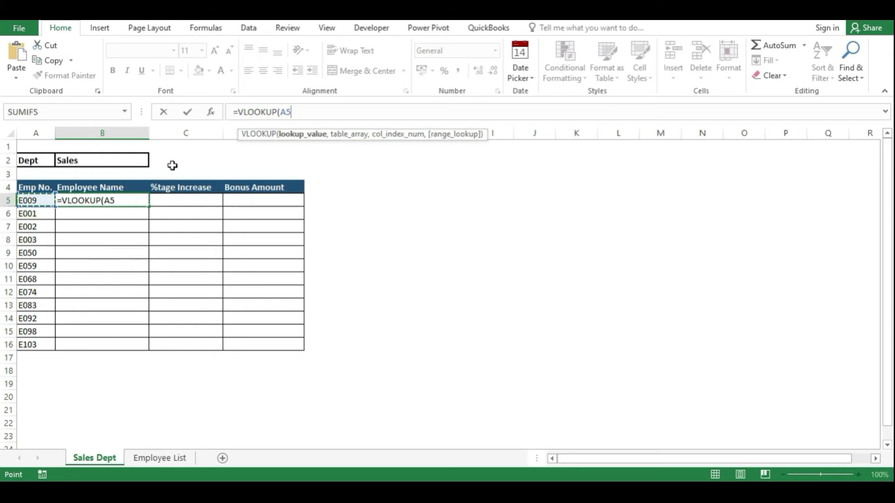
pyautogui.write(',')
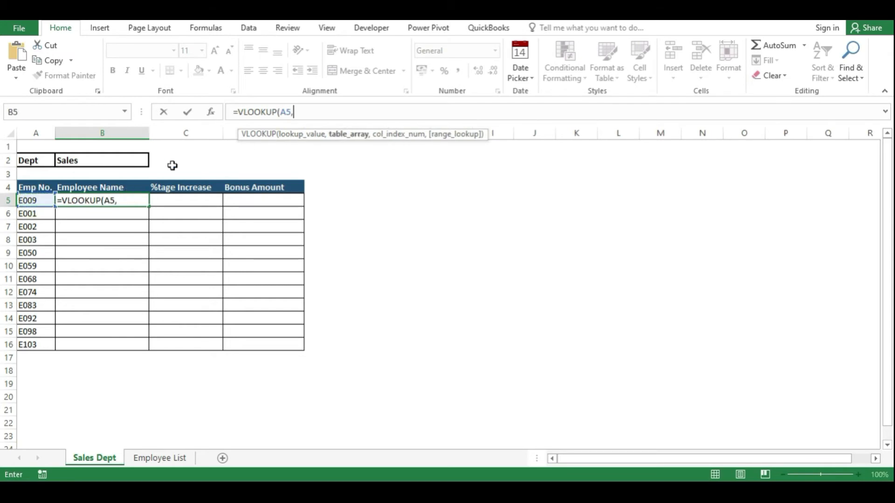
# - Set the B5 formula's table array to the range A3:F106 on the Employee List sheet
pyautogui.click(160, 458)
pyautogui.moveTo(48, 186); pyautogui.dragTo(424, 191)
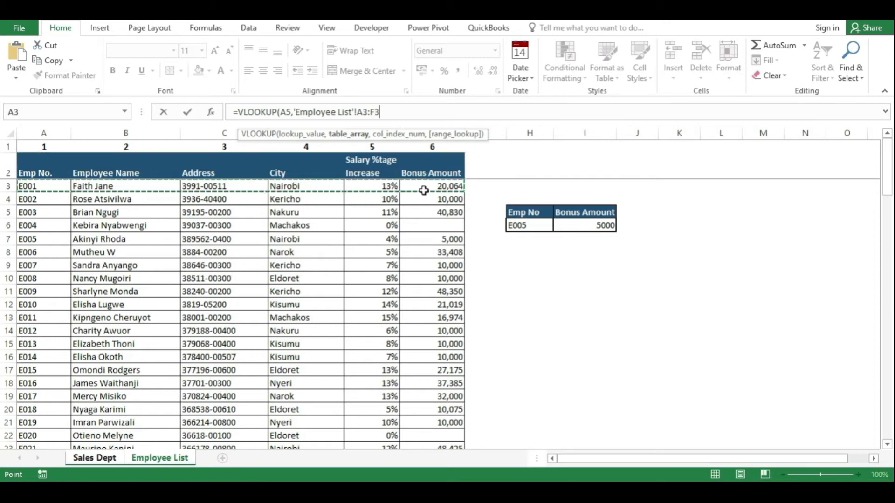
pyautogui.hotkey('ctrl', 'shift', 'Down')
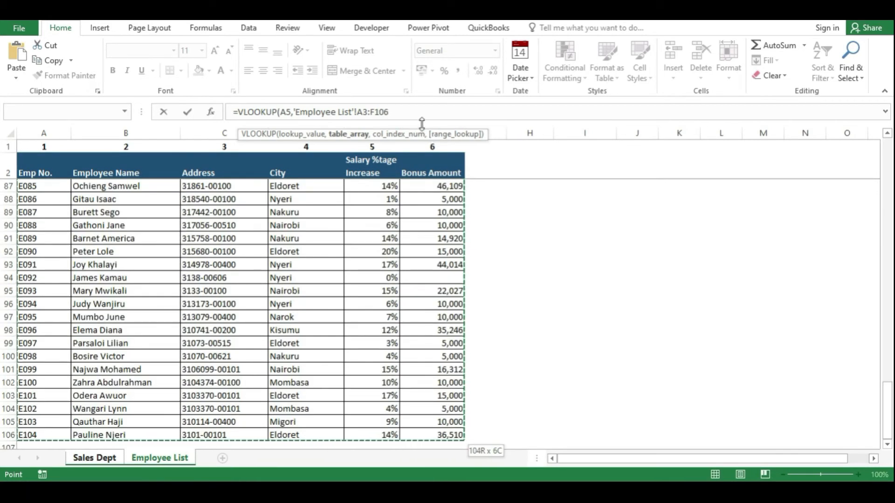
pyautogui.write(',')
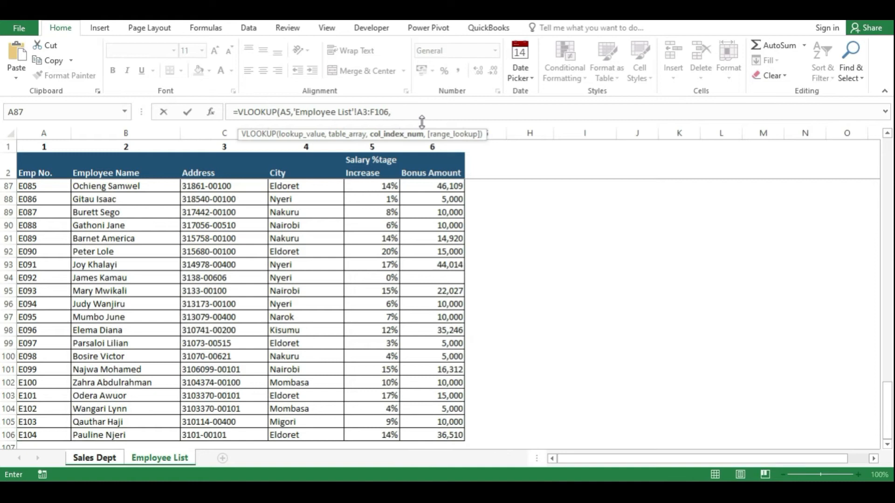
# - Complete the B5 VLOOKUP formula with column index 2 and FALSE for an exact match
pyautogui.write('2,')
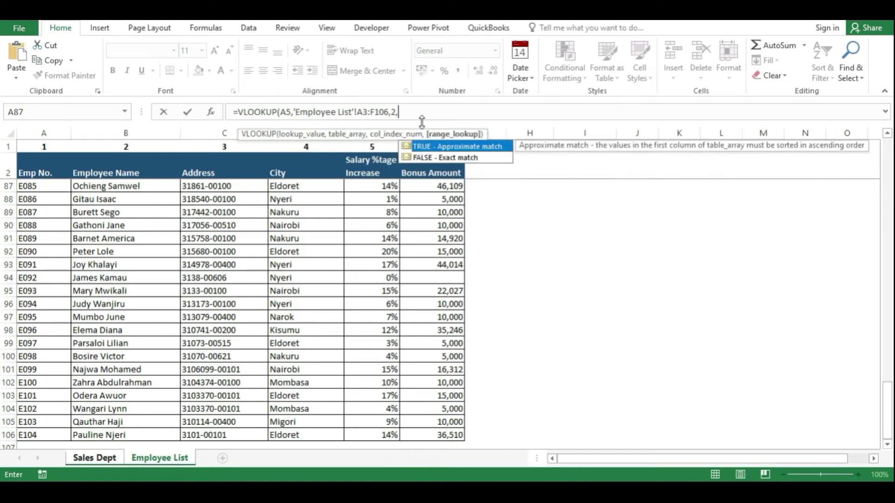
pyautogui.doubleClick(442, 159)
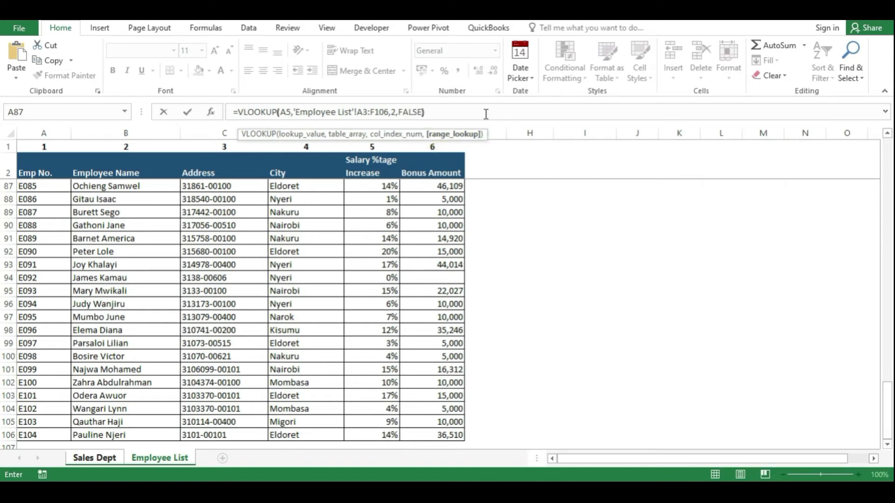
pyautogui.write(')')
pyautogui.press('Return')
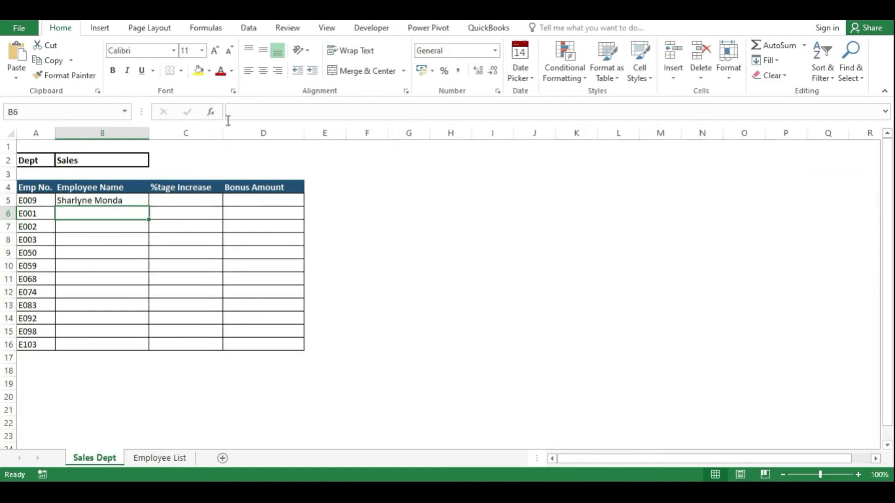
# - Copy the VLOOKUP formula text from B5 without its equals sign, leaving the B5 formula as it is
pyautogui.click(136, 201)
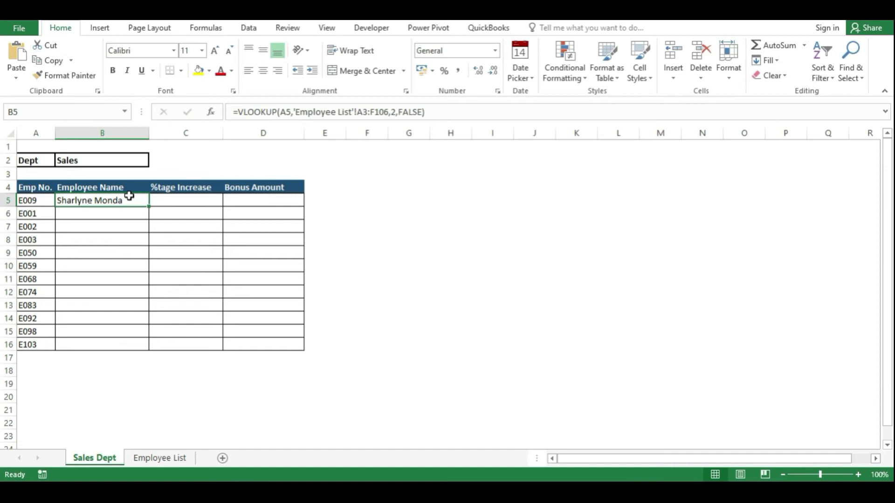
pyautogui.click(168, 200)
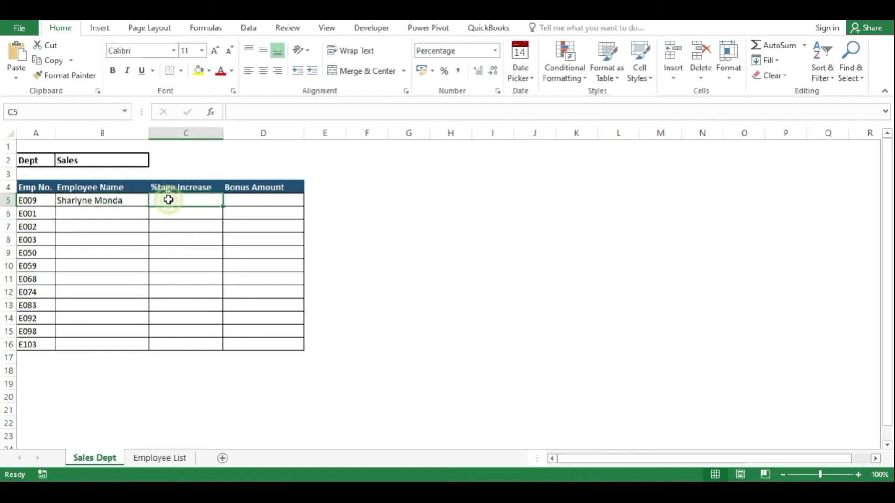
pyautogui.click(251, 198)
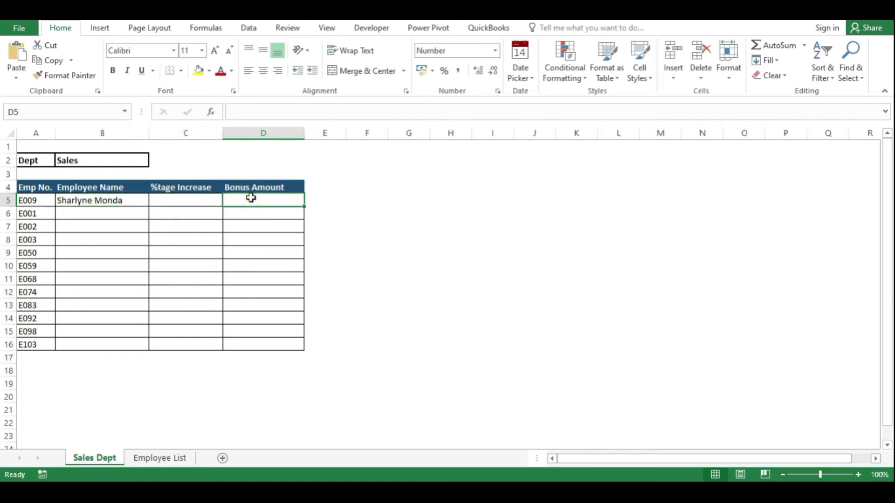
pyautogui.click(125, 200)
pyautogui.moveTo(138, 200); pyautogui.dragTo(250, 198)
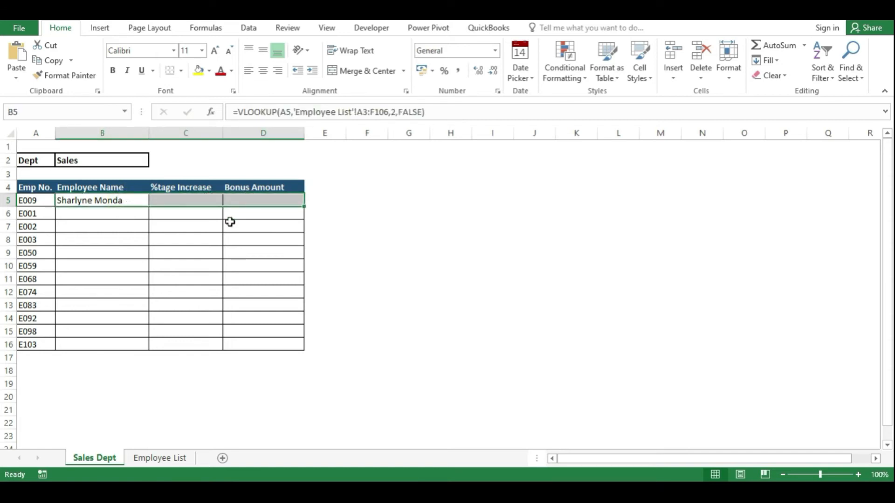
pyautogui.click(136, 200)
pyautogui.moveTo(428, 111); pyautogui.dragTo(235, 112)
pyautogui.rightClick(251, 115)
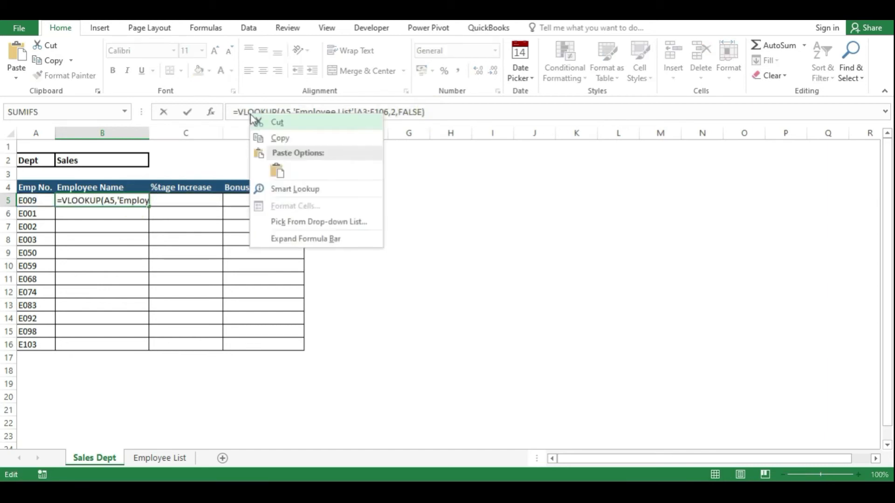
pyautogui.click(281, 139)
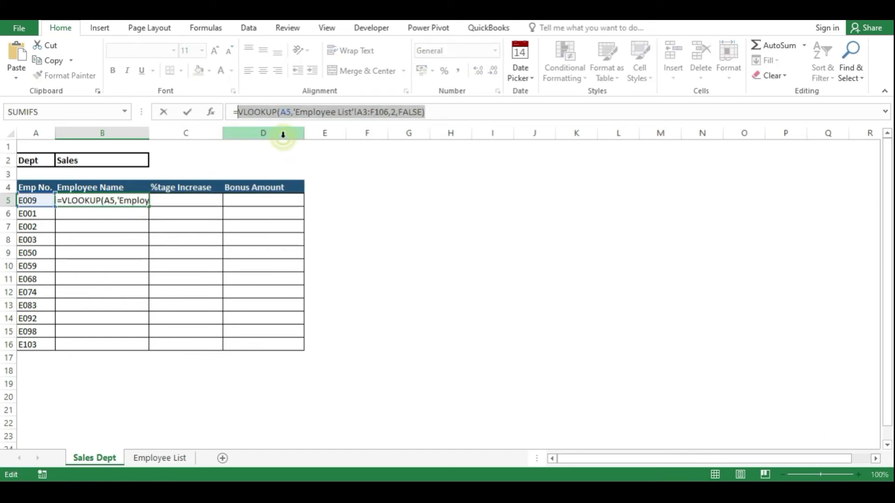
pyautogui.click(173, 203)
pyautogui.click(163, 112)
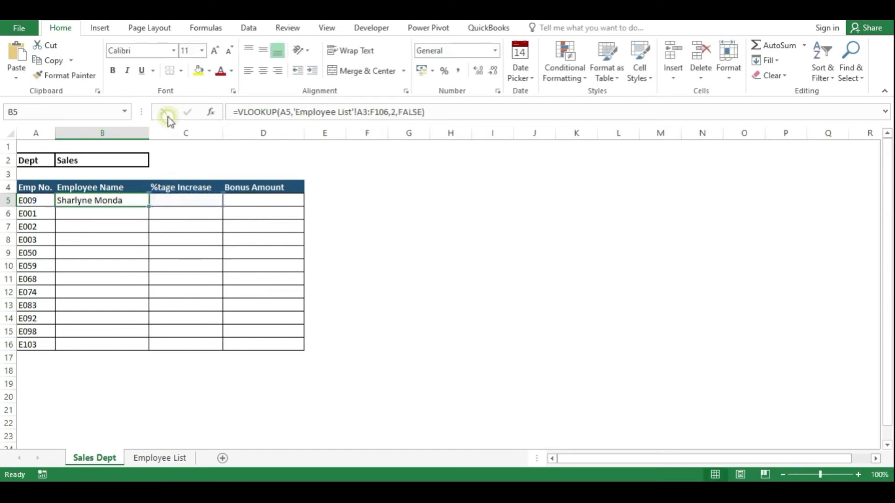
# - Paste the copied VLOOKUP text into the first %tage Increase cell C5 and the first Bonus Amount cell D5
pyautogui.click(184, 195)
pyautogui.hotkey('ctrl', 'shift', '5')
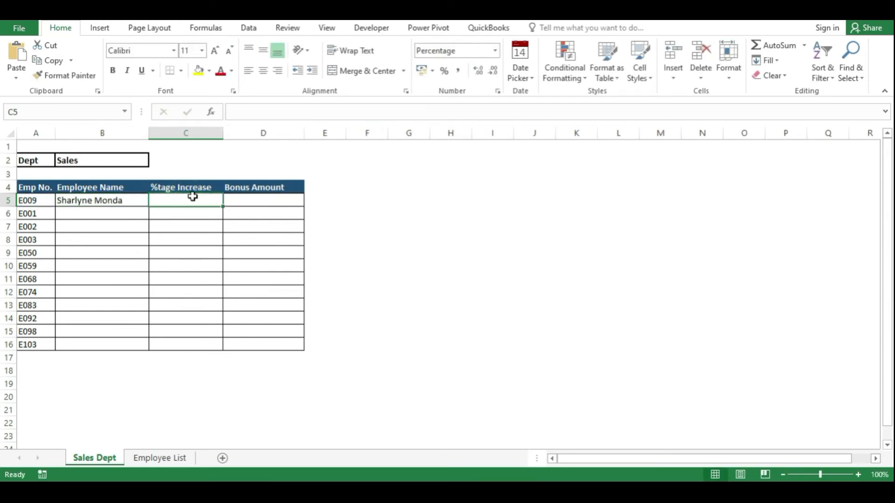
pyautogui.hotkey('ctrl', 'v')
pyautogui.click(263, 197)
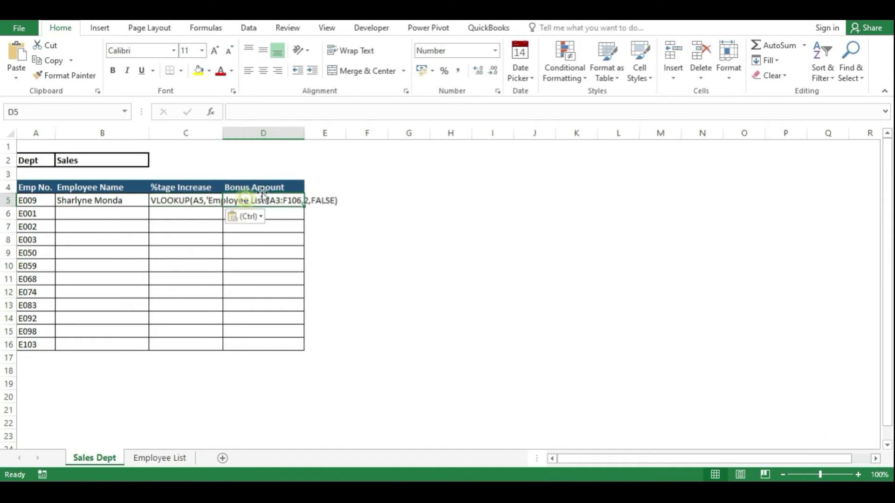
pyautogui.hotkey('ctrl', 'v')
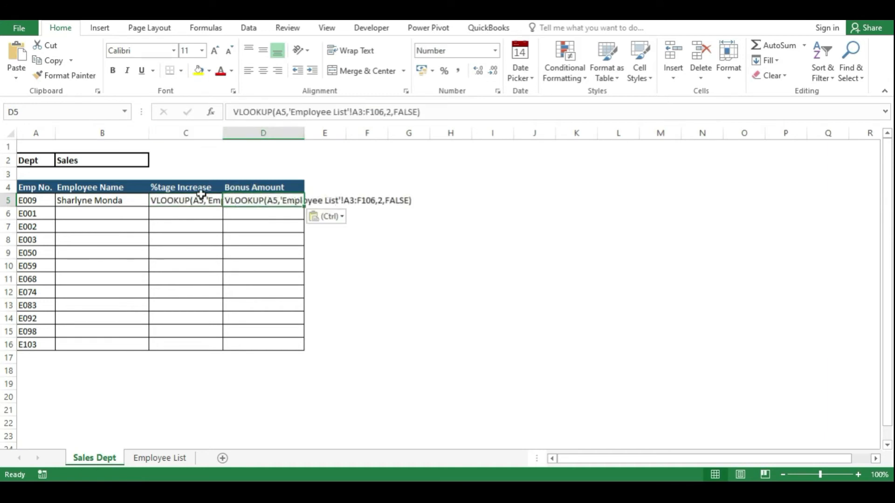
# - Turn the C5 text into a formula with a leading equals sign and set its column index to 5
pyautogui.click(200, 195)
pyautogui.click(232, 112)
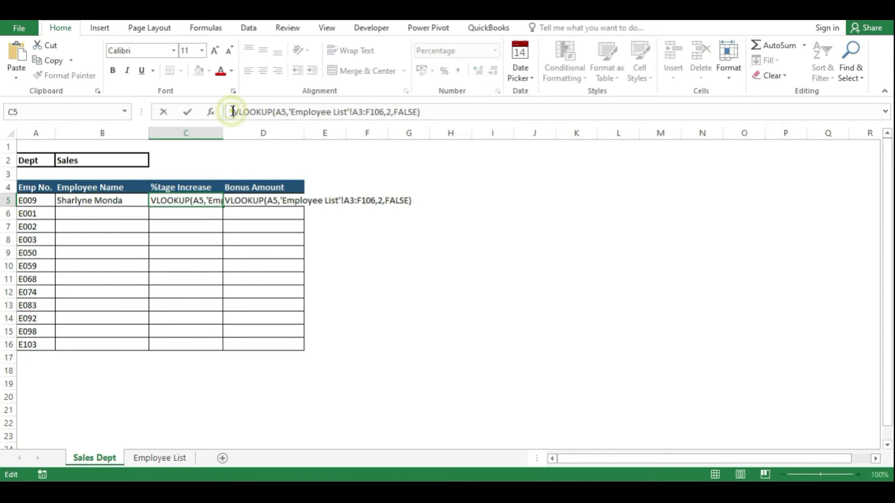
pyautogui.write('=')
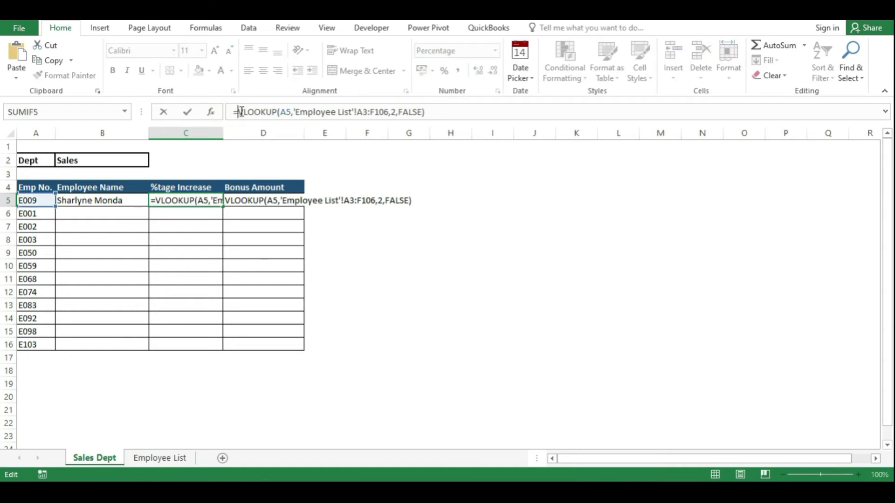
pyautogui.doubleClick(394, 112)
pyautogui.write('5')
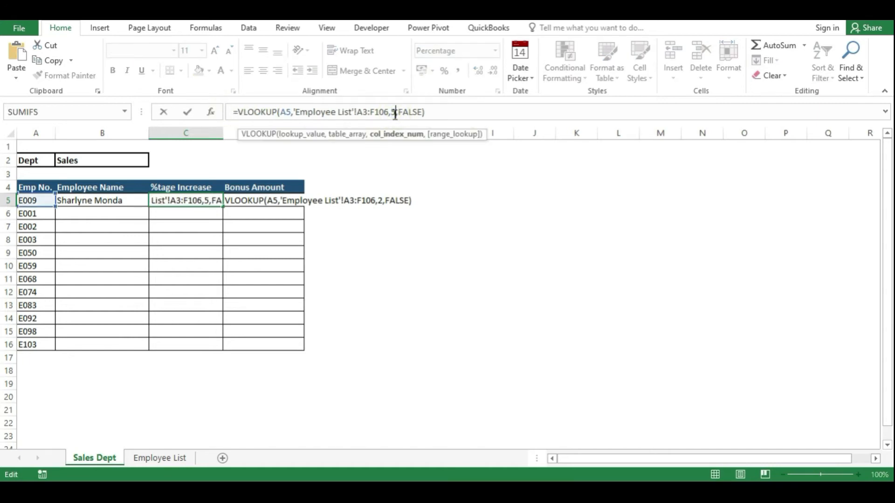
pyautogui.click(187, 112)
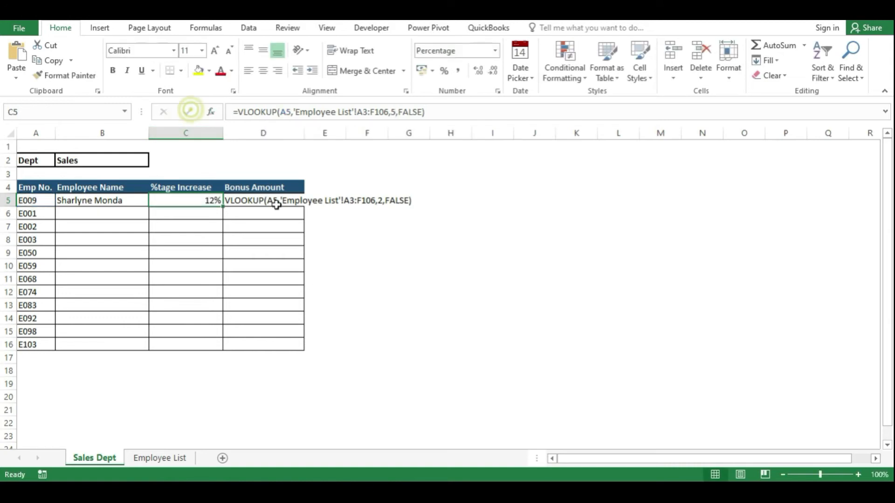
# - Turn the D5 text into a formula with a leading equals sign and set its column index to 6
pyautogui.click(275, 201)
pyautogui.click(229, 112)
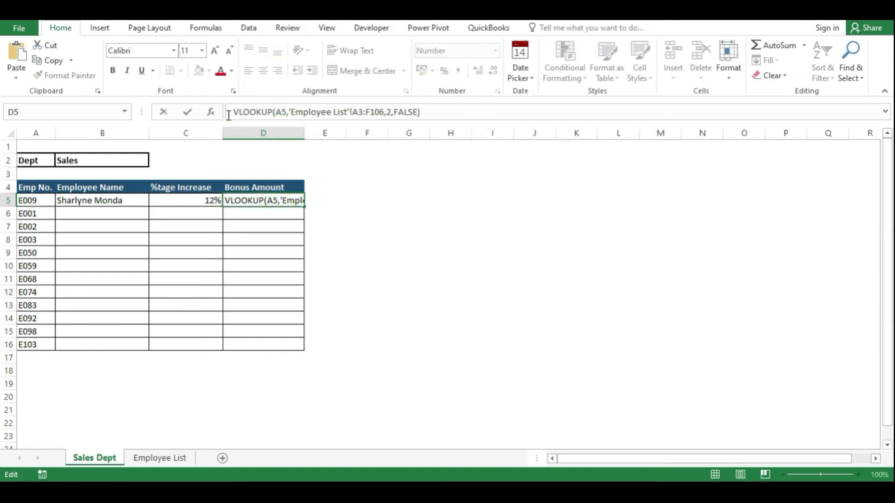
pyautogui.write('=')
pyautogui.click(393, 109)
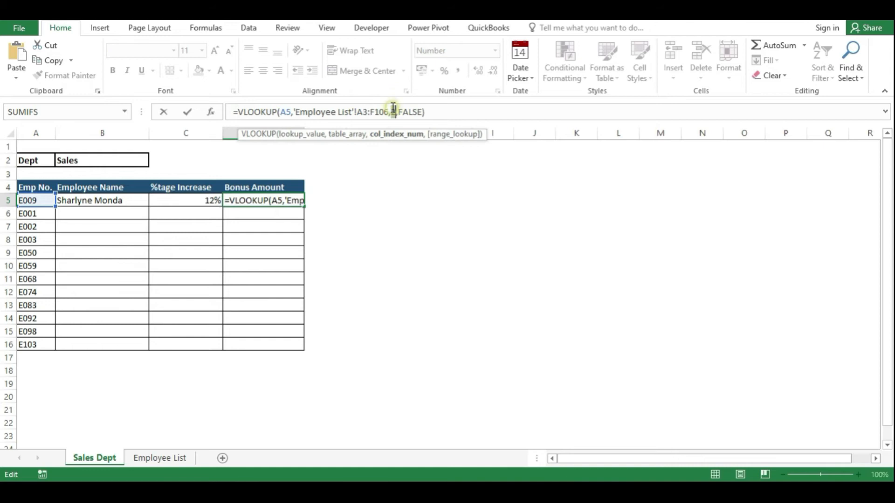
pyautogui.press('BackSpace')
pyautogui.write('6')
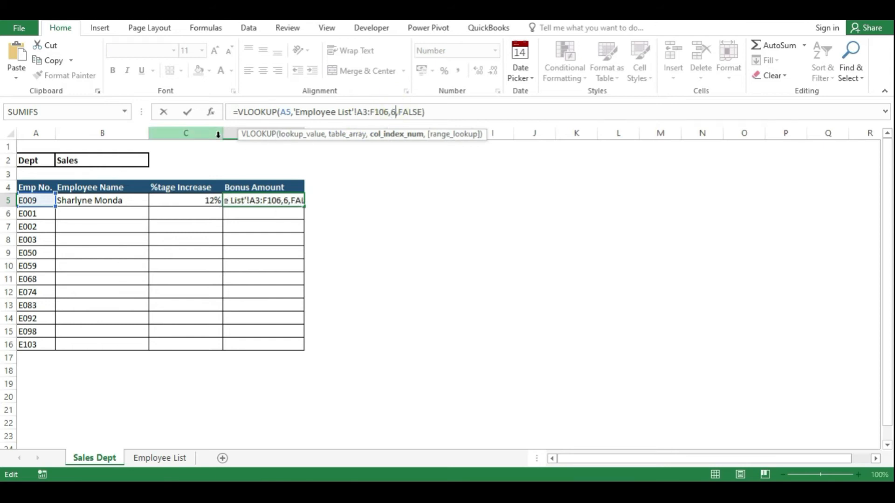
pyautogui.click(187, 113)
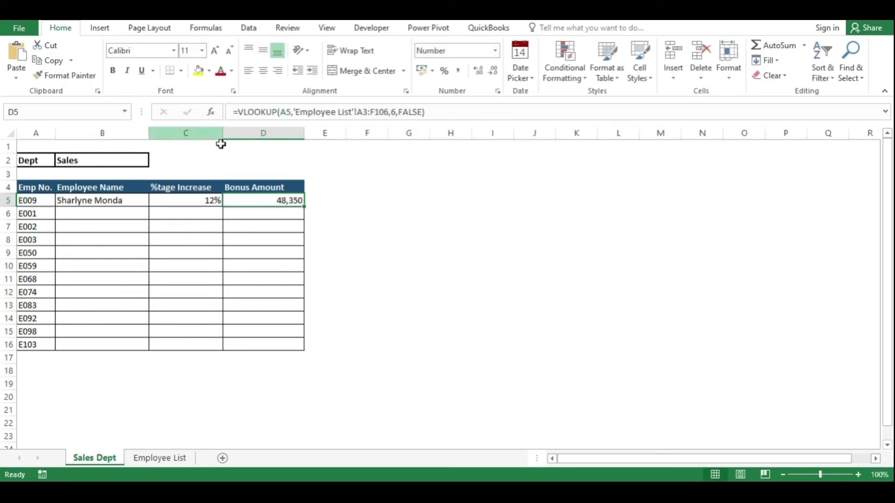
# - Check the name, percentage increase and bonus returned in row 5 against employee E009's record on the Employee List sheet
pyautogui.moveTo(92, 204); pyautogui.dragTo(252, 198)
pyautogui.click(164, 458)
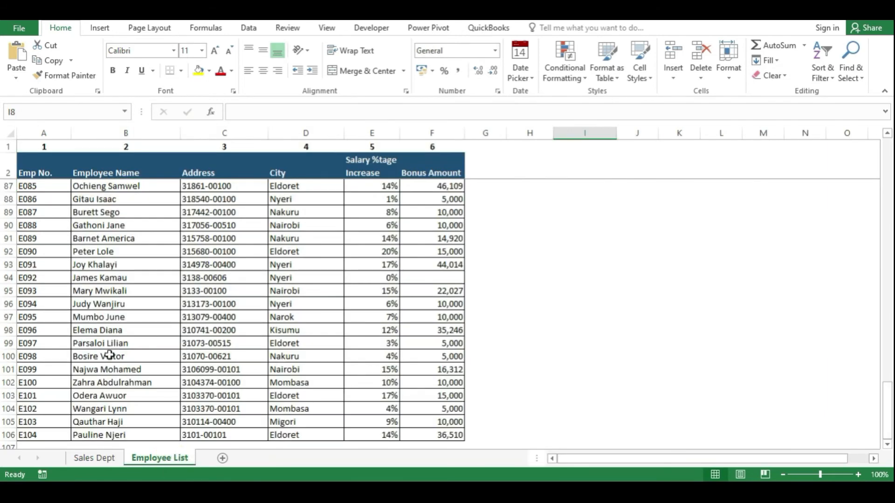
pyautogui.scroll(9, 112, 336)
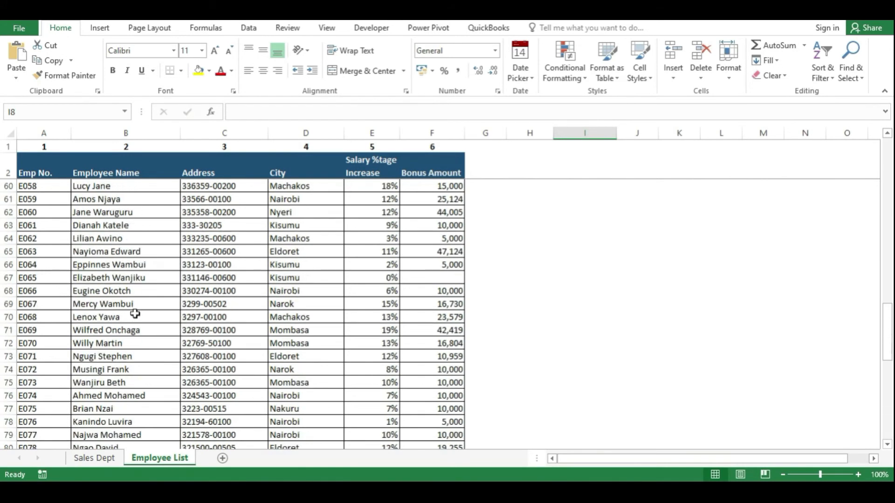
pyautogui.scroll(9, 260, 278)
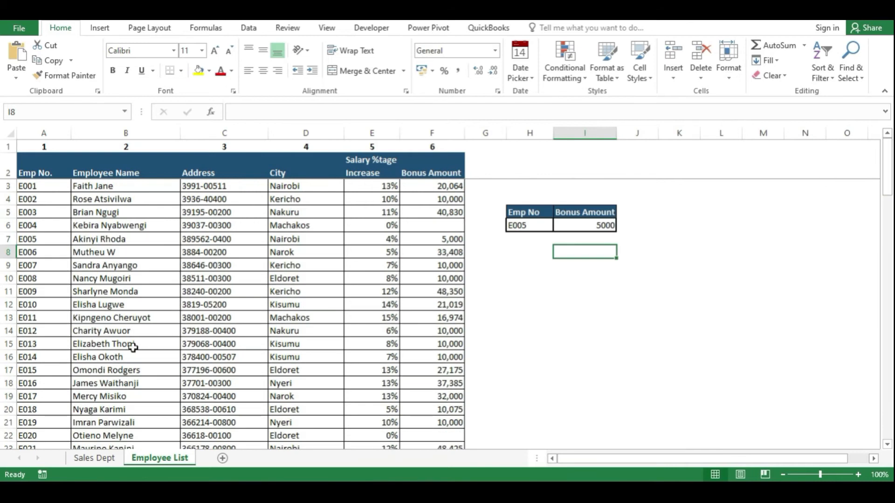
pyautogui.click(89, 294)
pyautogui.click(388, 289)
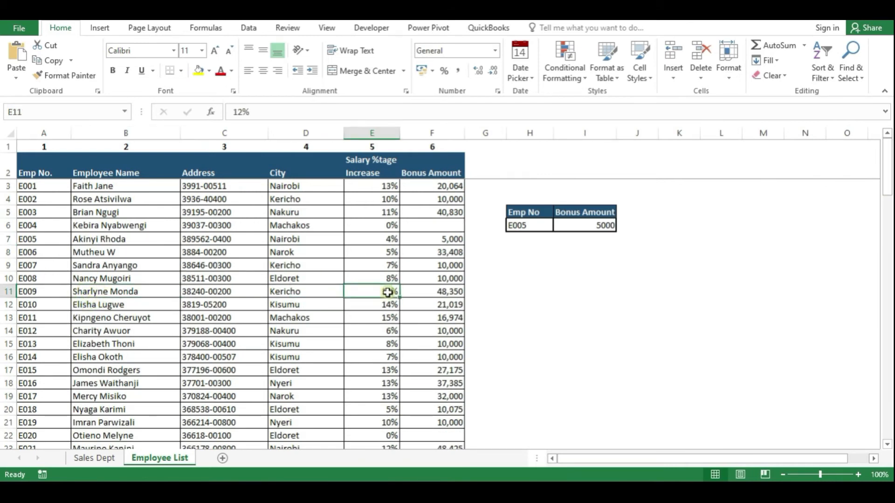
pyautogui.click(445, 295)
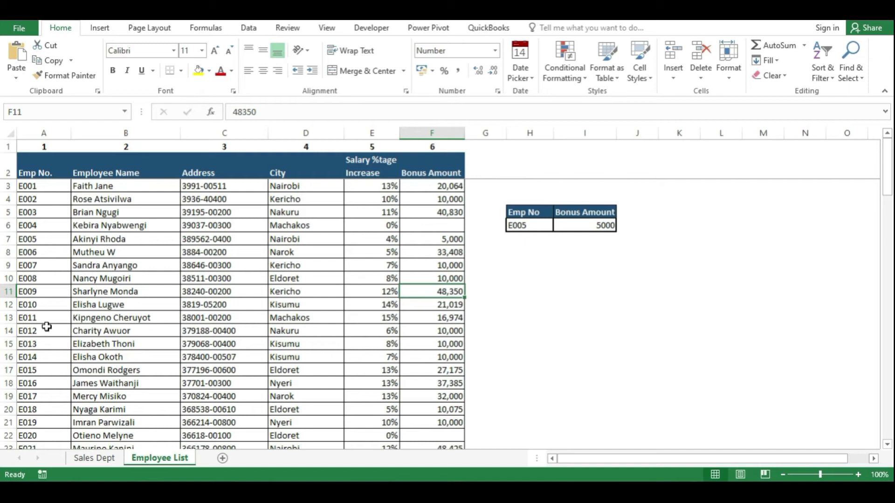
pyautogui.click(92, 459)
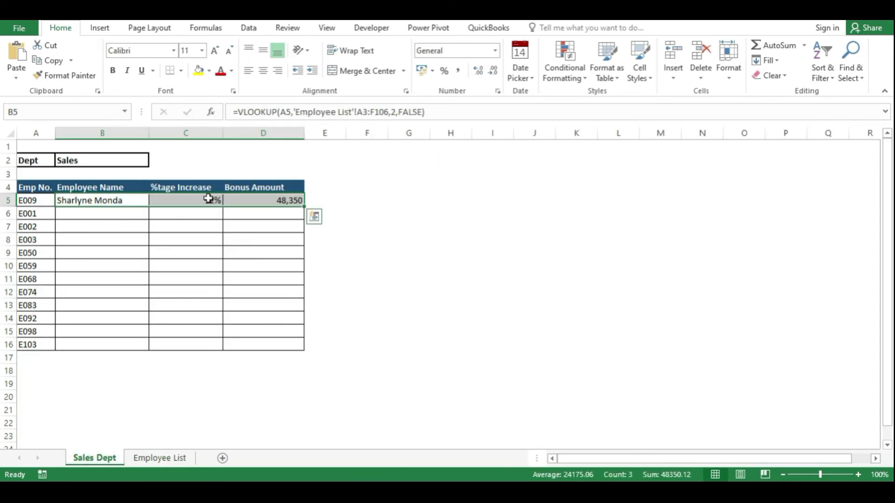
# - Fill the B5:D5 formulas down to row 16 of the Sales Dept table
pyautogui.click(246, 200)
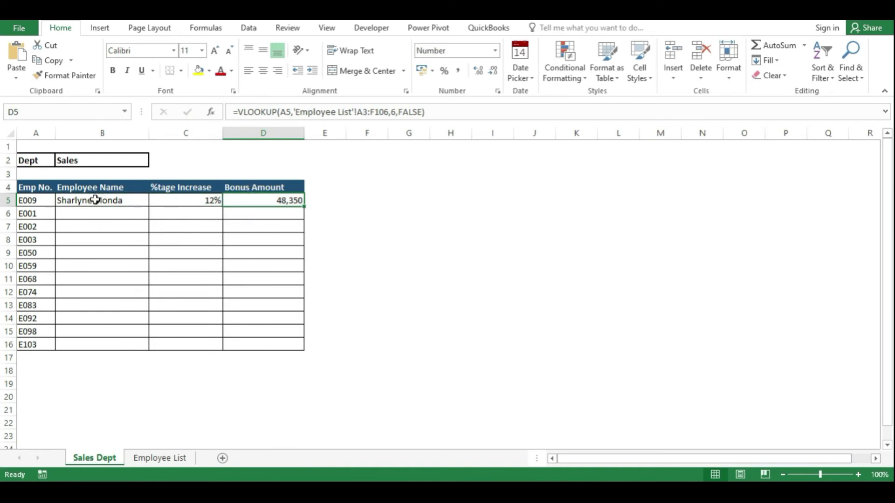
pyautogui.moveTo(95, 199); pyautogui.dragTo(248, 196)
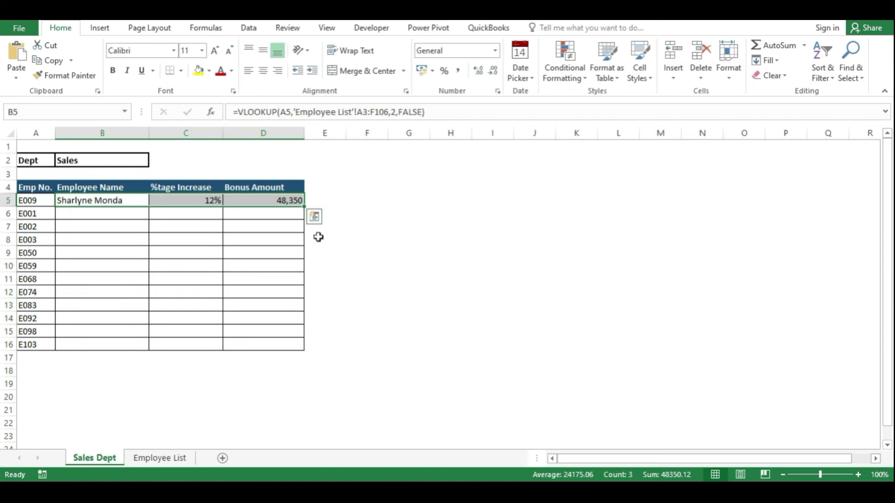
pyautogui.moveTo(303, 206); pyautogui.dragTo(301, 346)
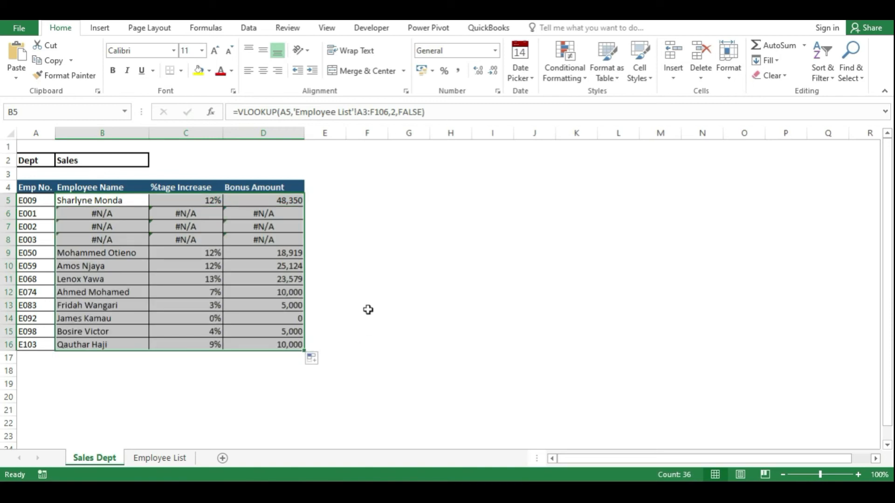
# - Examine the results for E001 to E003, the source data range A3:F106 on the Employee List sheet, and the table array in B6's formula
pyautogui.click(357, 278)
pyautogui.moveTo(52, 216); pyautogui.dragTo(260, 243)
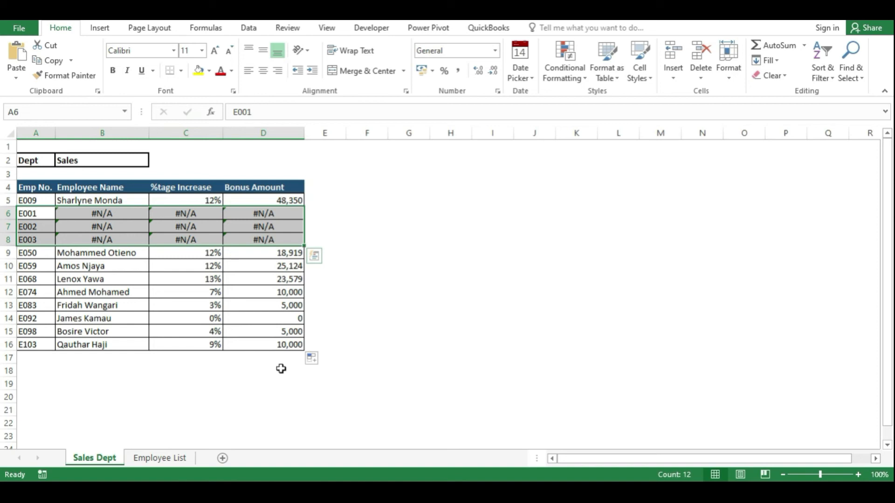
pyautogui.click(314, 219)
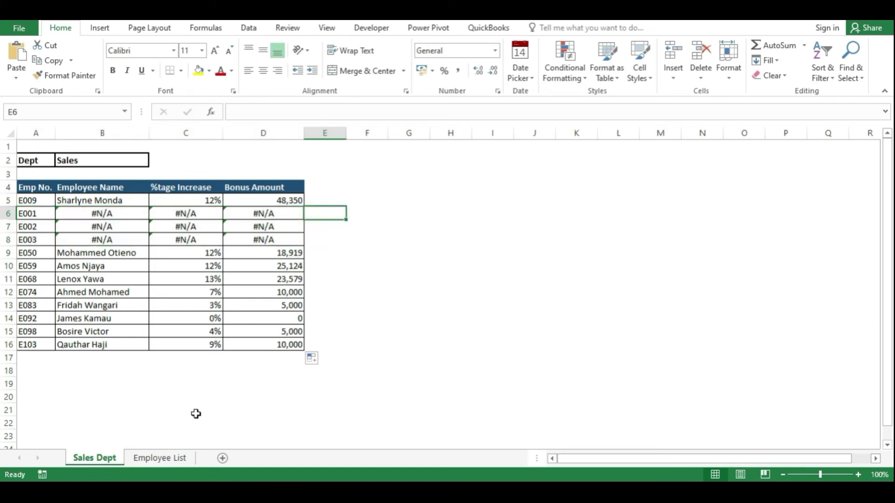
pyautogui.click(171, 459)
pyautogui.moveTo(44, 187); pyautogui.dragTo(413, 186)
pyautogui.hotkey('ctrl', 'shift', 'Down')
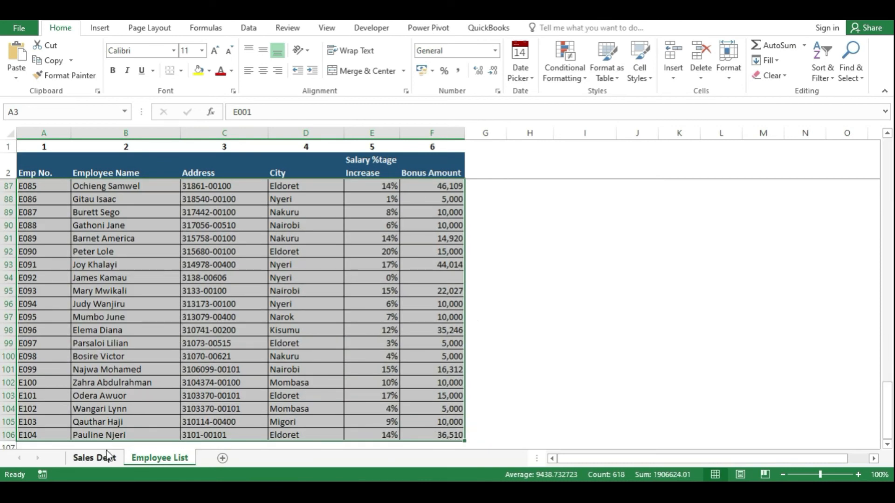
pyautogui.click(96, 458)
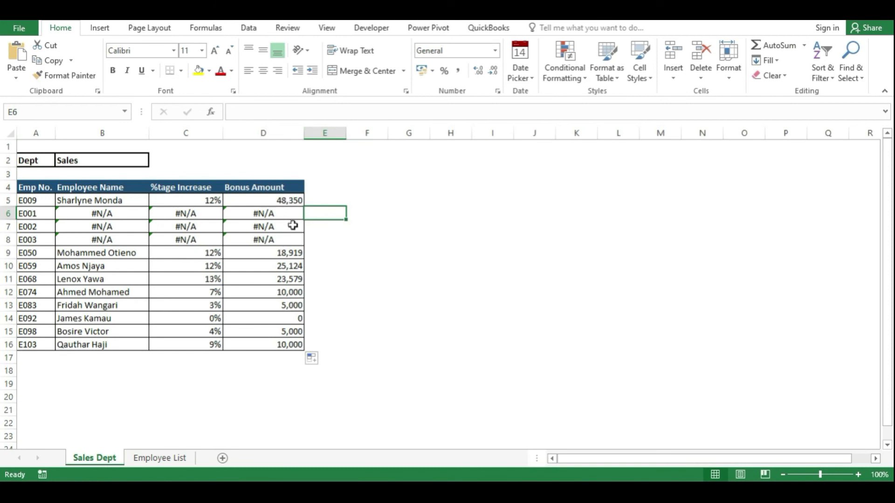
pyautogui.click(115, 213)
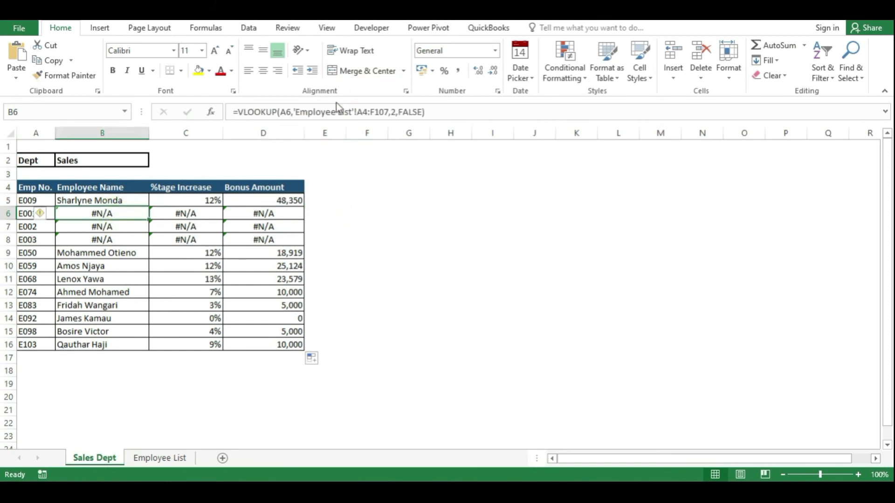
# - Inspect the table array references in the B6 and B8 lookup formulas without changing them
pyautogui.click(359, 112)
pyautogui.moveTo(359, 112); pyautogui.dragTo(390, 112)
pyautogui.click(163, 111)
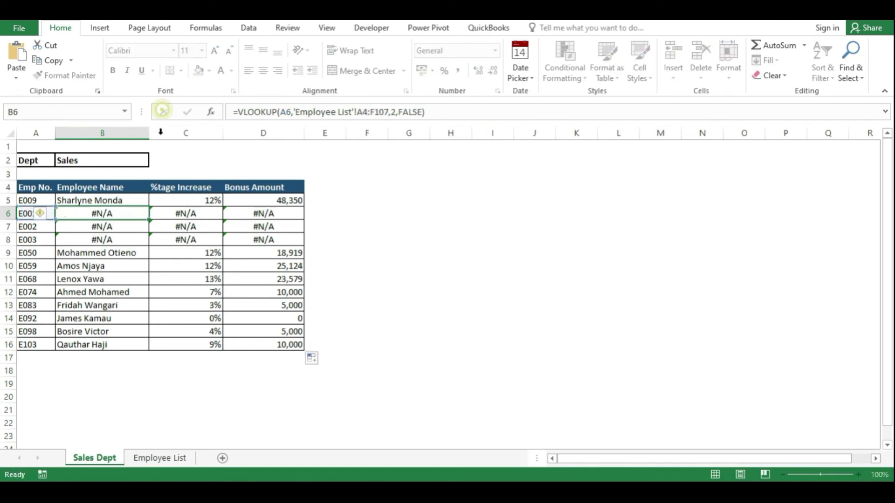
pyautogui.click(133, 237)
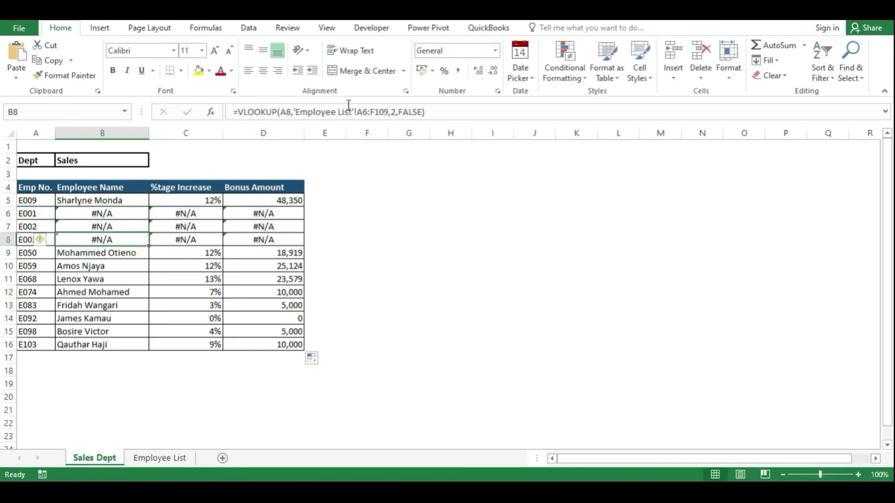
pyautogui.moveTo(357, 112); pyautogui.dragTo(382, 117)
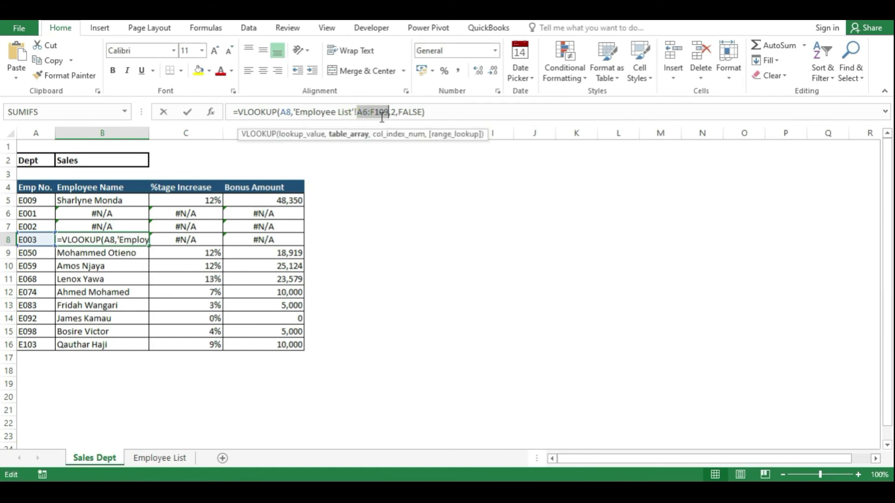
pyautogui.click(164, 112)
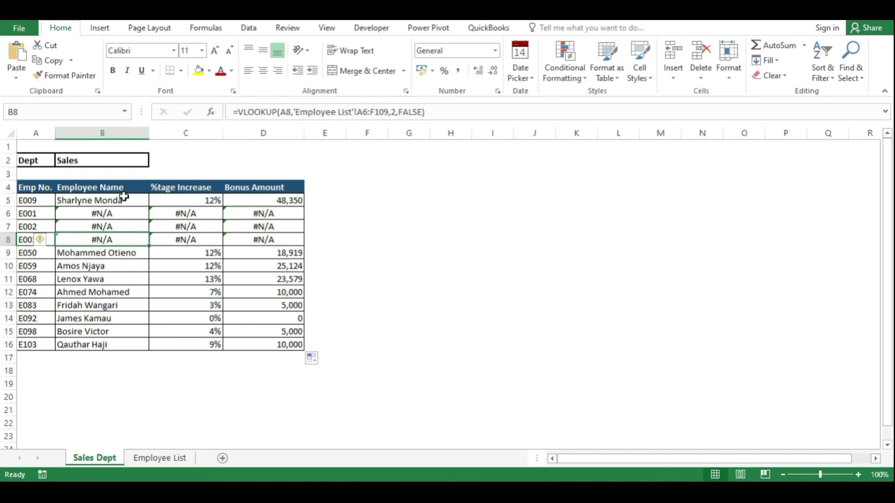
pyautogui.click(335, 212)
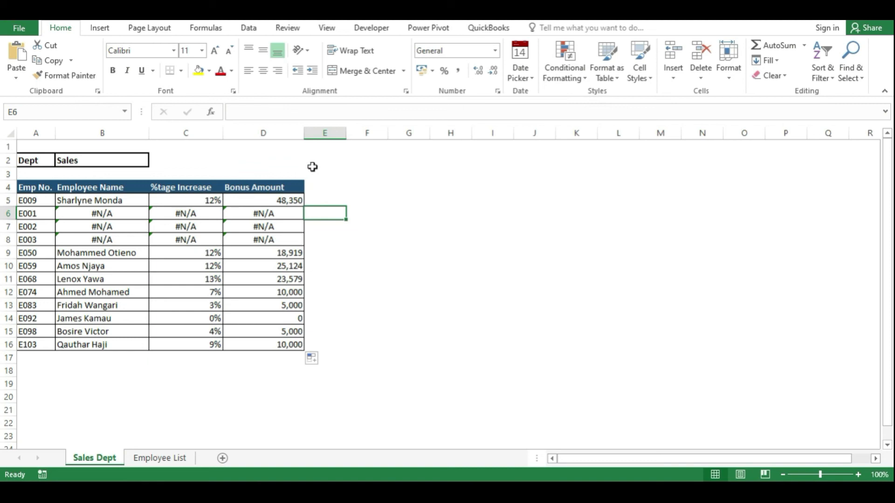
# - Make the table array in B5's VLOOKUP formula absolute as 'Employee List'!$A$3:$F$106
pyautogui.click(126, 202)
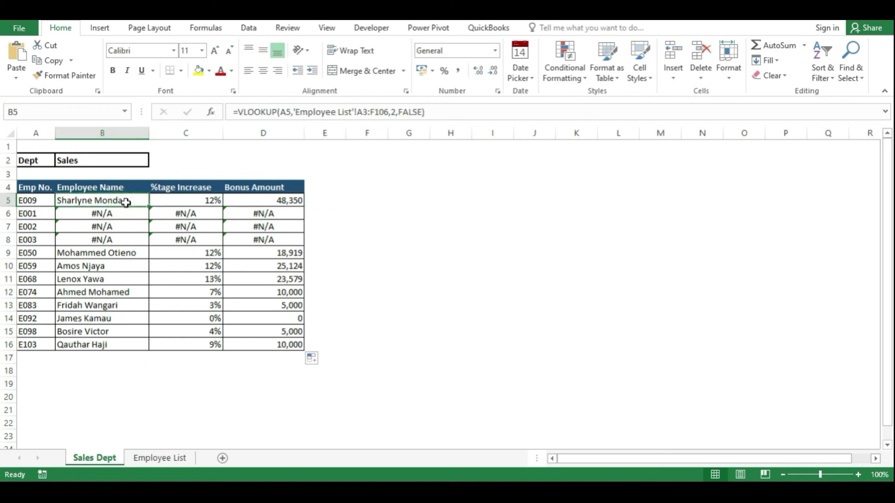
pyautogui.click(335, 113)
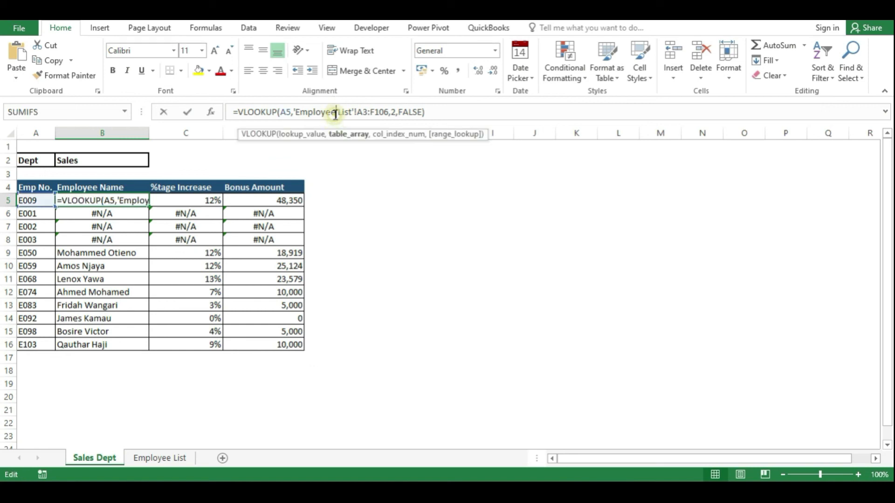
pyautogui.click(345, 140)
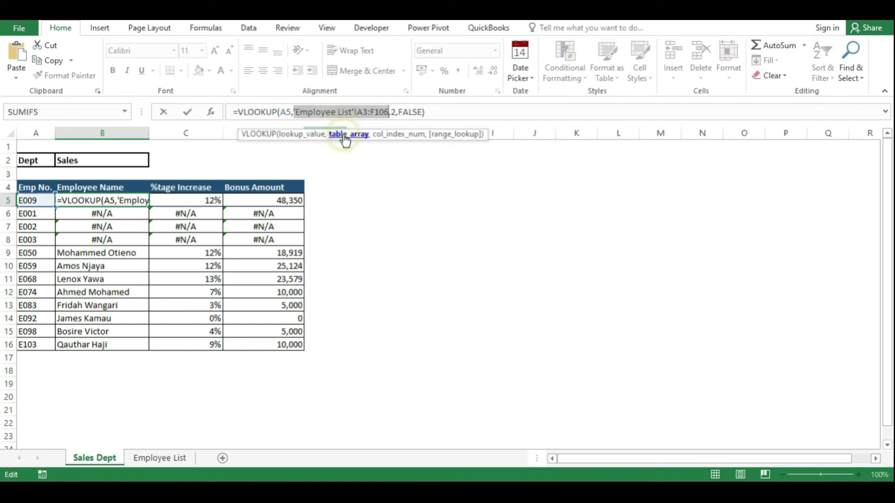
pyautogui.click(365, 110)
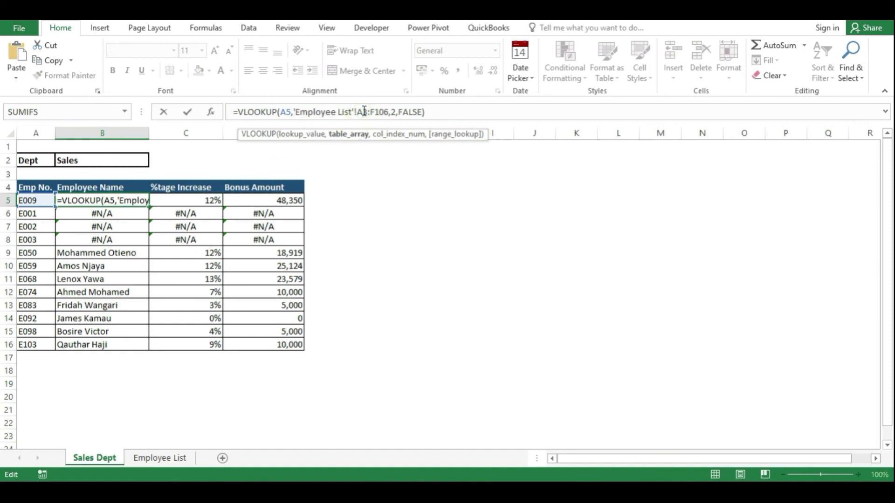
pyautogui.press('F4')
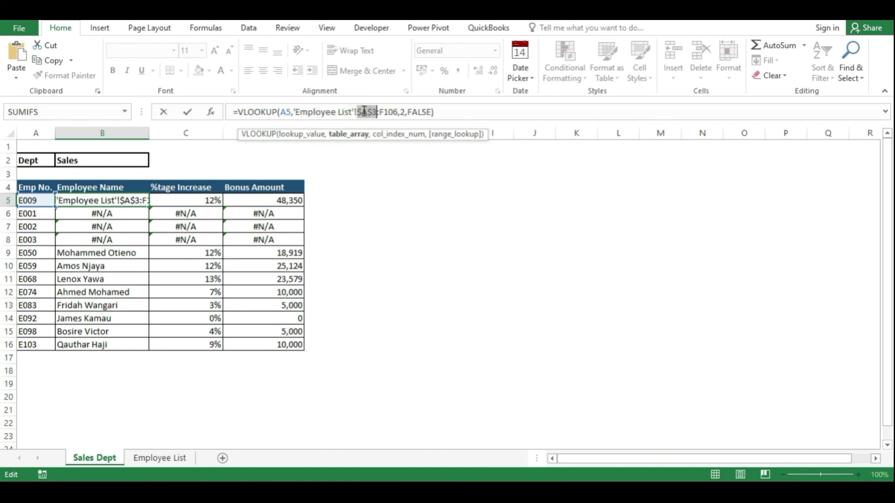
pyautogui.click(390, 112)
pyautogui.press('F4')
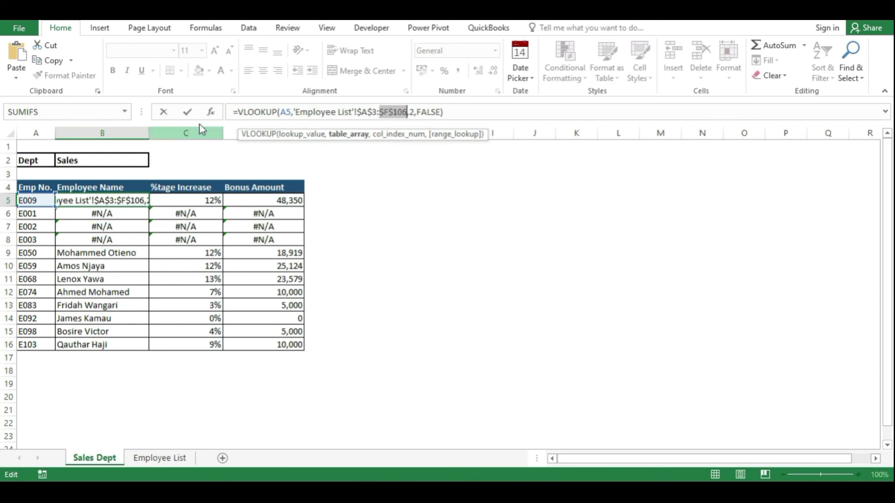
pyautogui.click(194, 113)
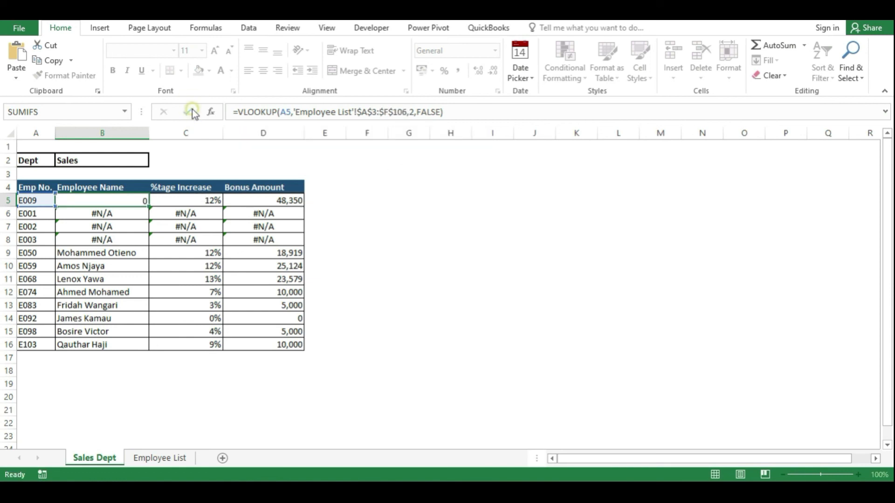
# - Lock C5's percentage increase lookup to the absolute table array $A$3:$F$106 on the Employee List sheet
pyautogui.click(219, 201)
pyautogui.click(368, 113)
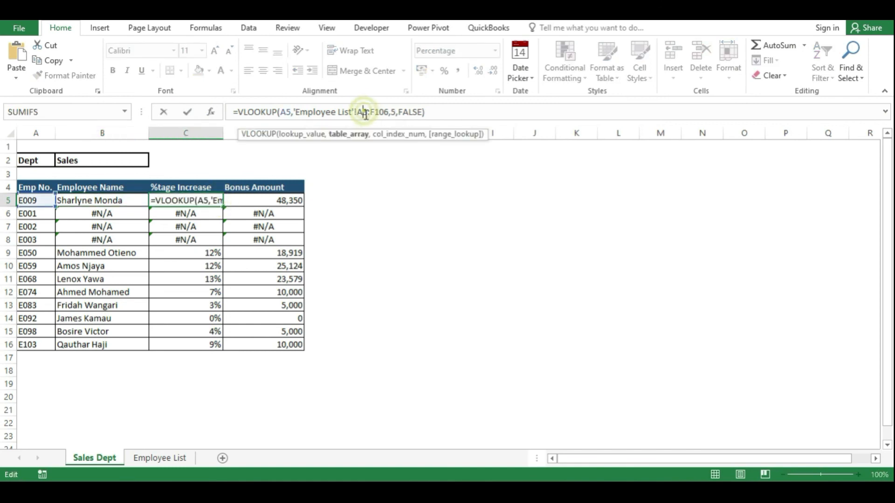
pyautogui.press('F4')
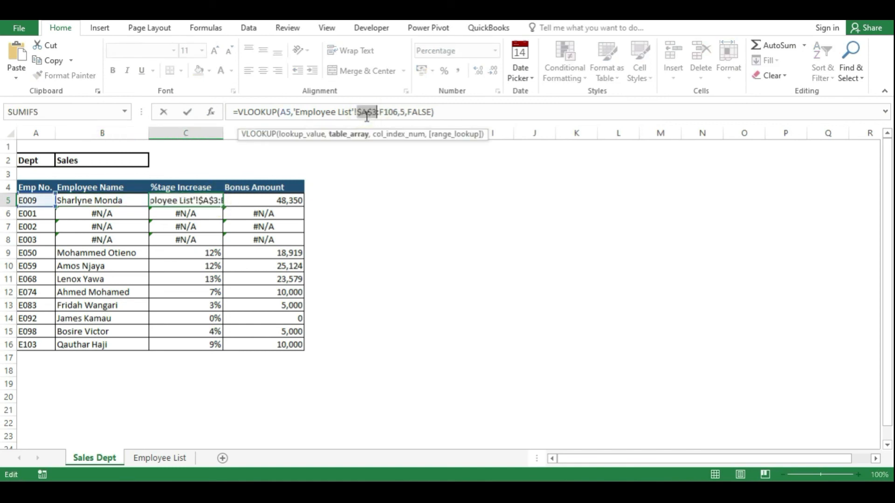
pyautogui.click(396, 112)
pyautogui.press('F4')
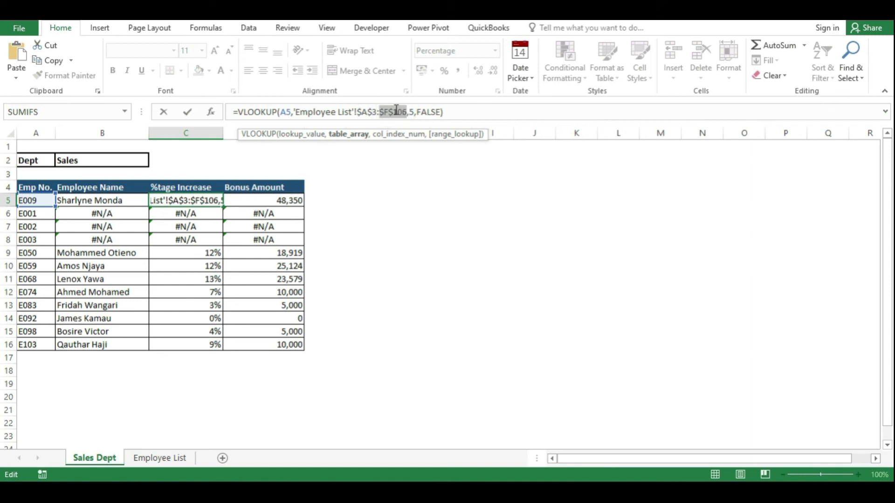
pyautogui.click(187, 112)
# - Change the table array in D5's bonus lookup to the absolute range $A$3:$F$106
pyautogui.click(288, 204)
pyautogui.click(364, 112)
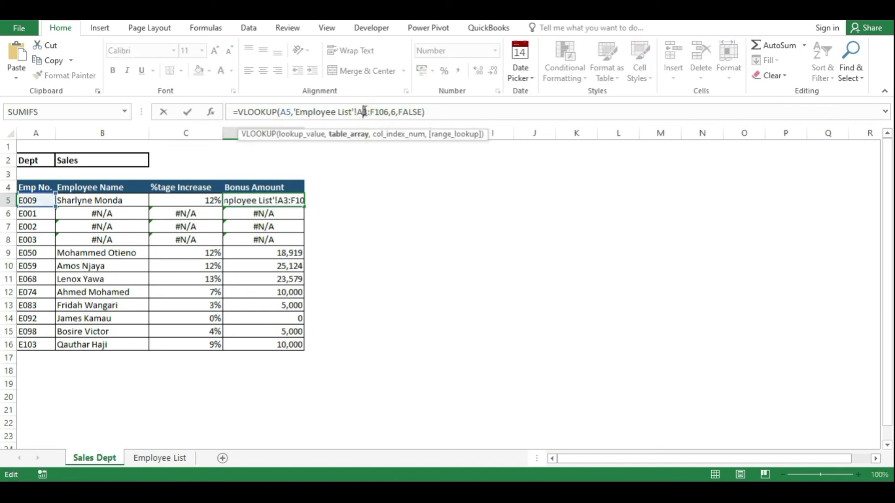
pyautogui.press('F4')
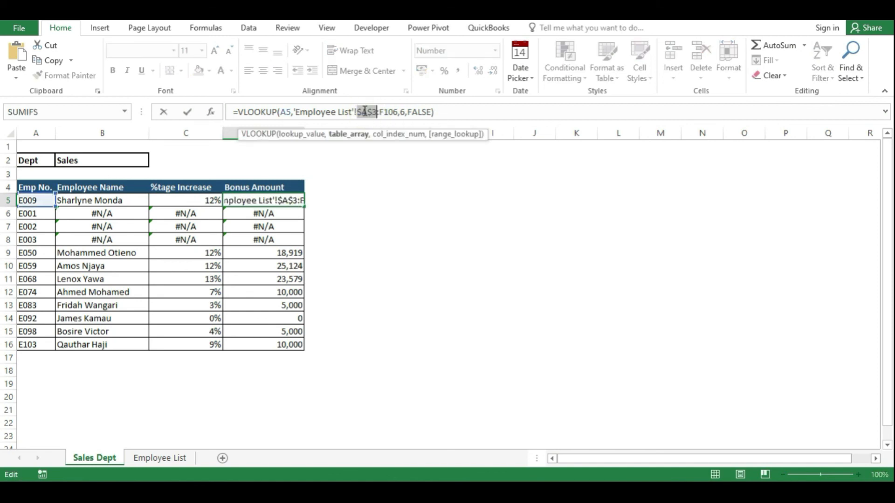
pyautogui.click(393, 111)
pyautogui.press('F4')
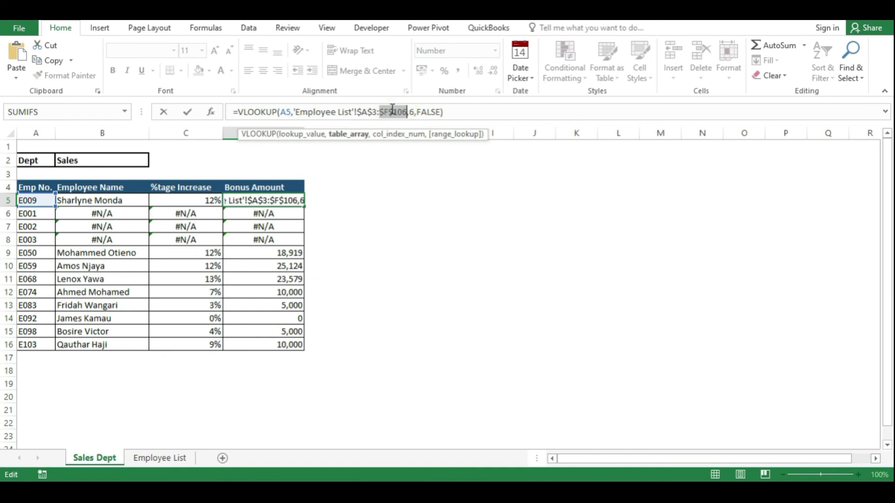
pyautogui.click(189, 112)
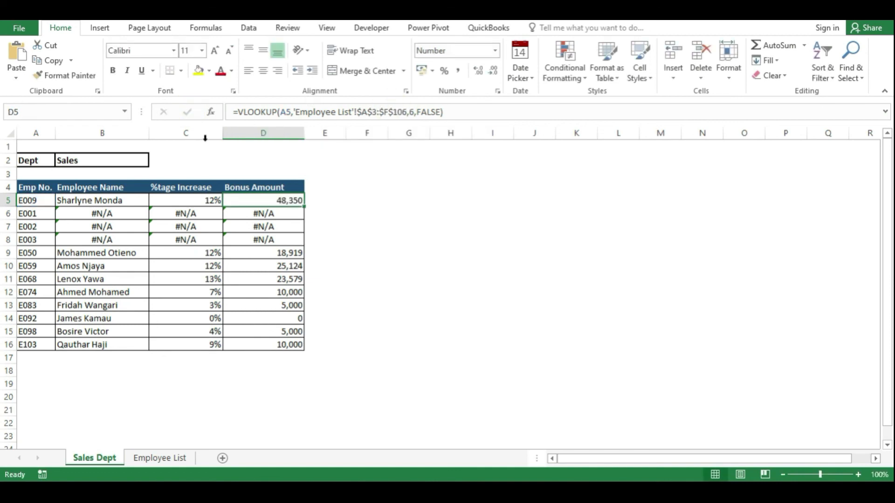
# - Fill the corrected B5:D5 formulas down through row 16 of the Sales Dept table
pyautogui.moveTo(100, 201); pyautogui.dragTo(240, 196)
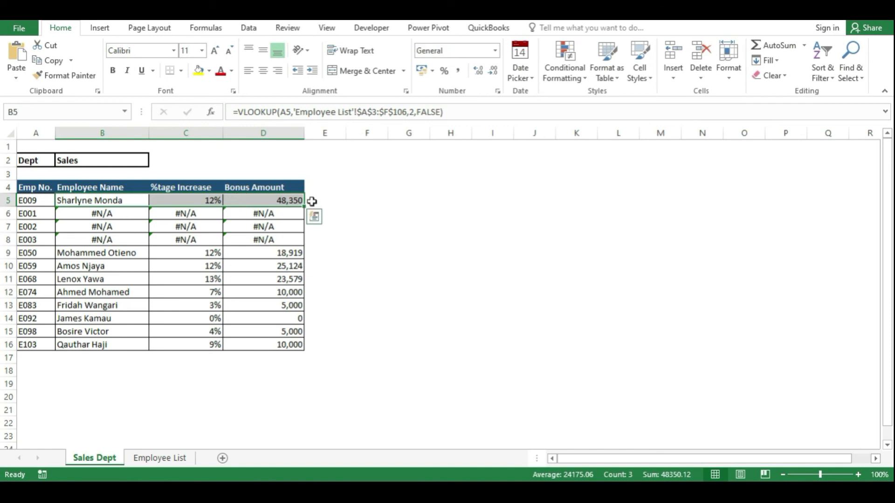
pyautogui.moveTo(304, 207); pyautogui.dragTo(314, 345)
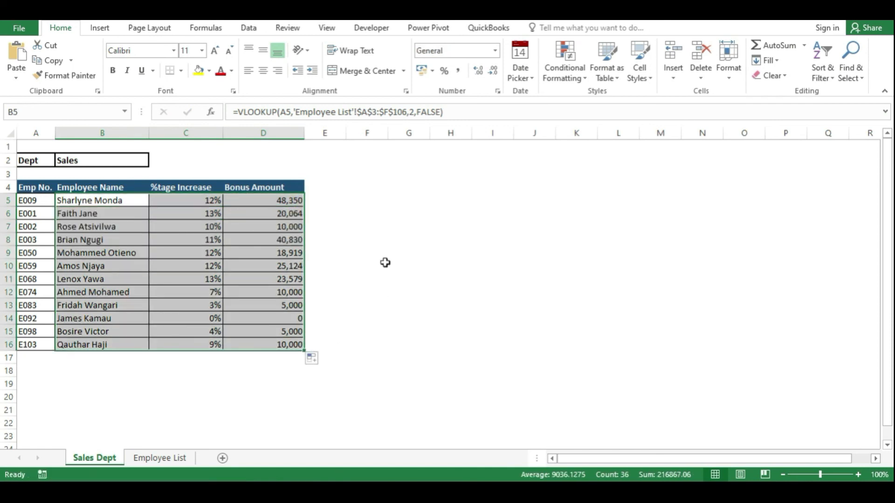
pyautogui.click(358, 240)
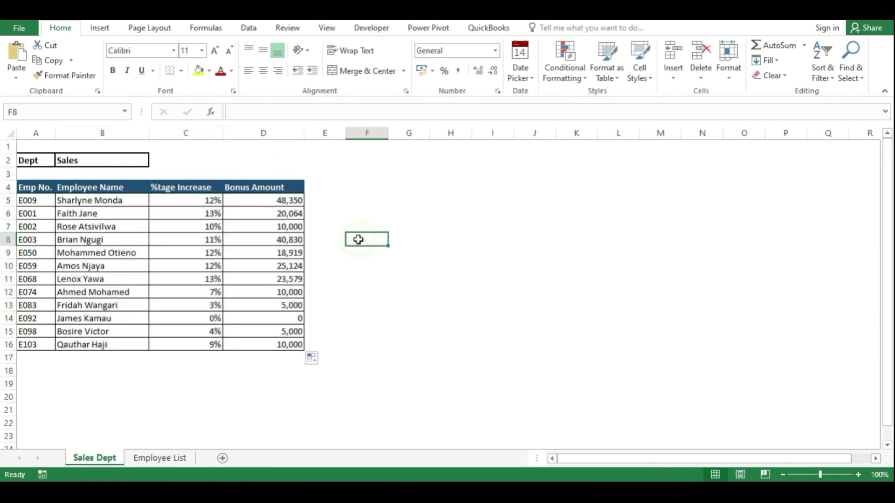